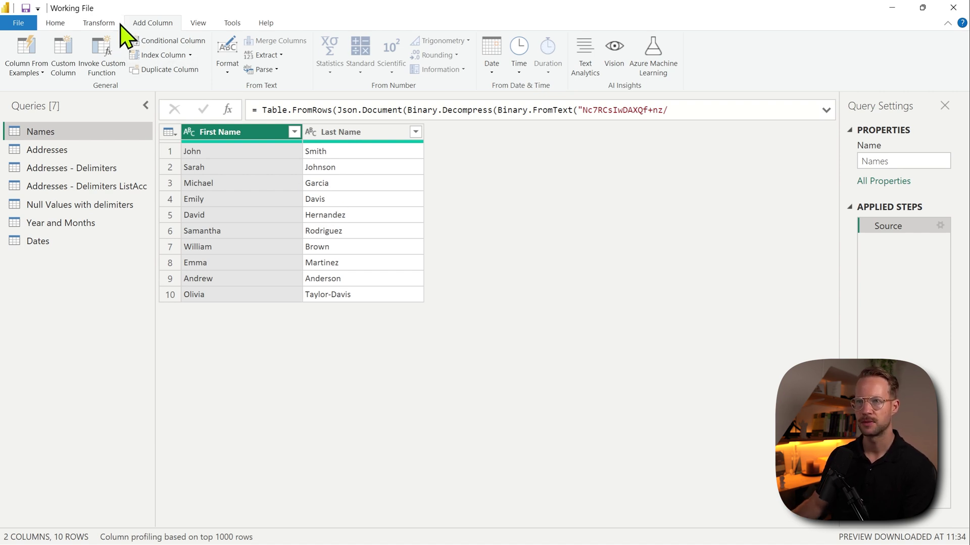
Add a custom column named Full Name with formula [First Name] & " " & [Last Name]
{"action": "left_click", "coordinate": [71, 70]}
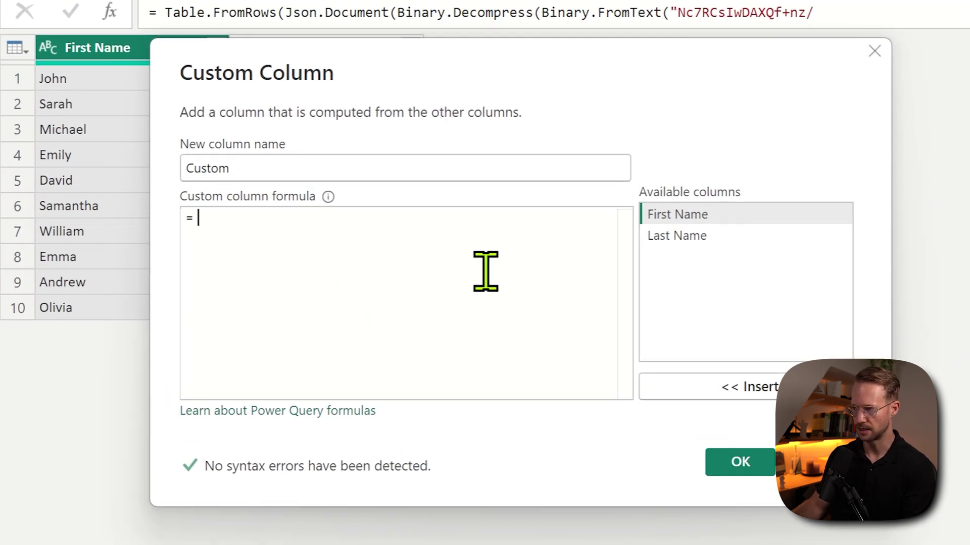
{"action": "double_click", "coordinate": [710, 216]}
{"action": "type", "text": "&"}
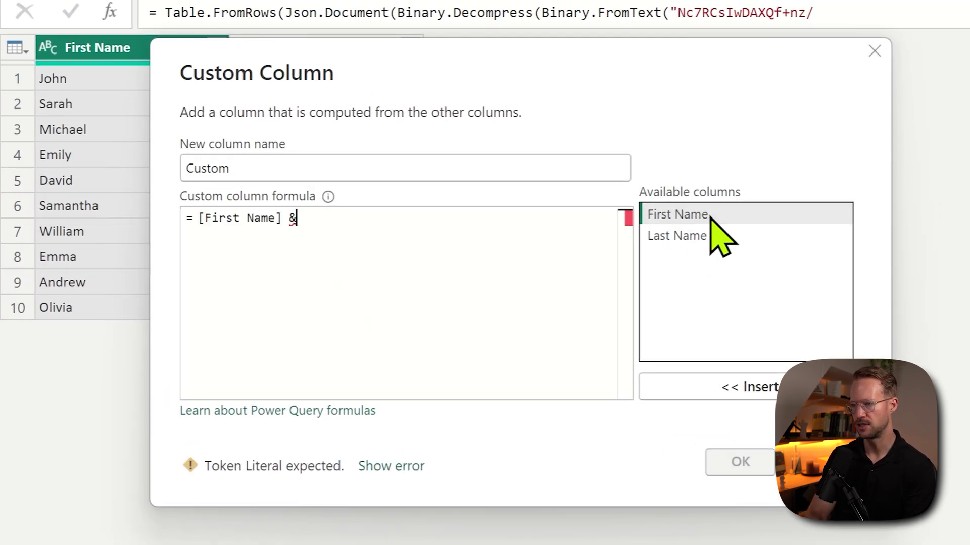
{"action": "type", "text": " \" \""}
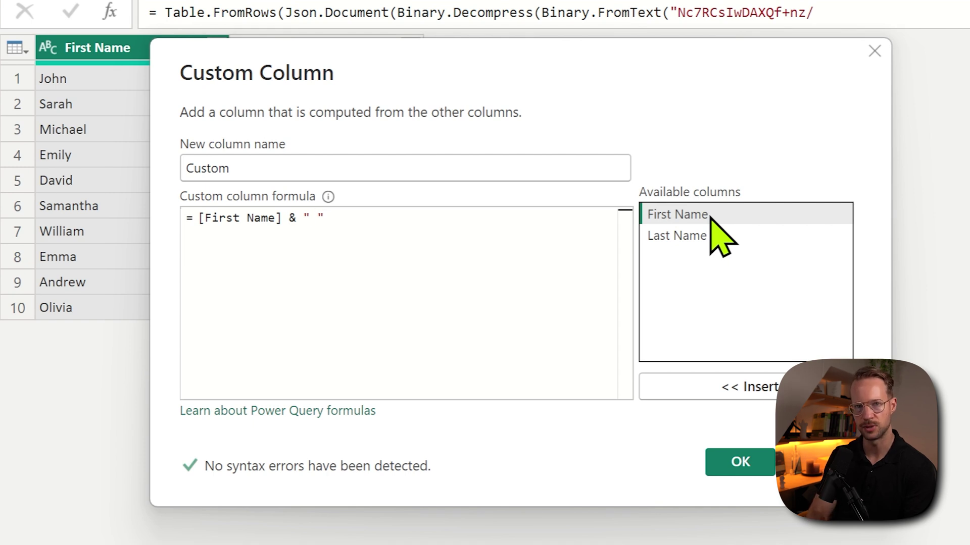
{"action": "type", "text": " \" "}
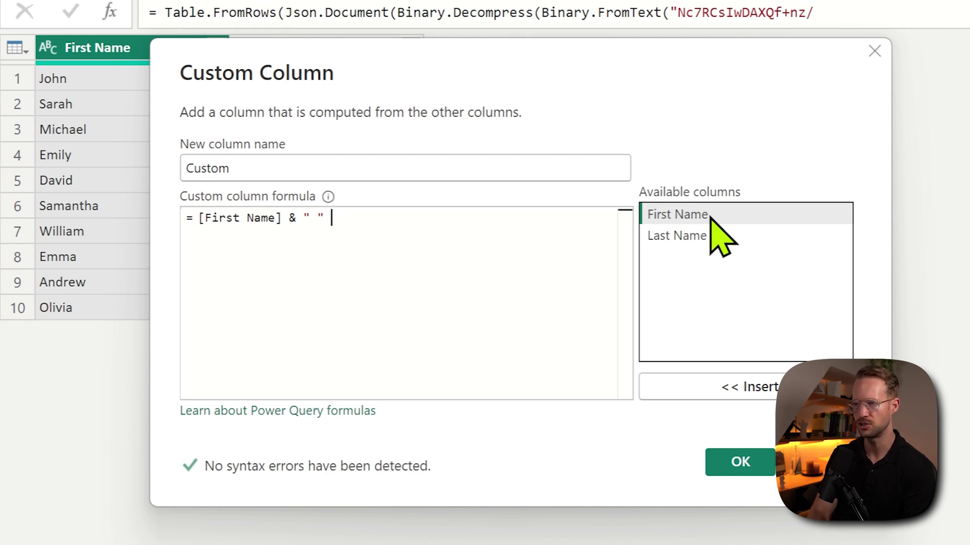
{"action": "type", "text": "&"}
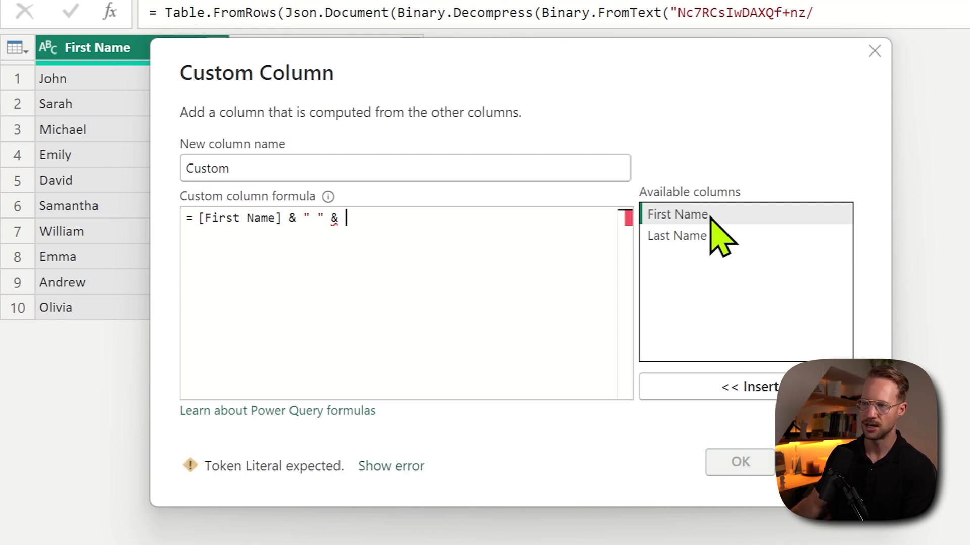
{"action": "double_click", "coordinate": [690, 237]}
{"action": "double_click", "coordinate": [275, 169]}
{"action": "type", "text": "Fi"}
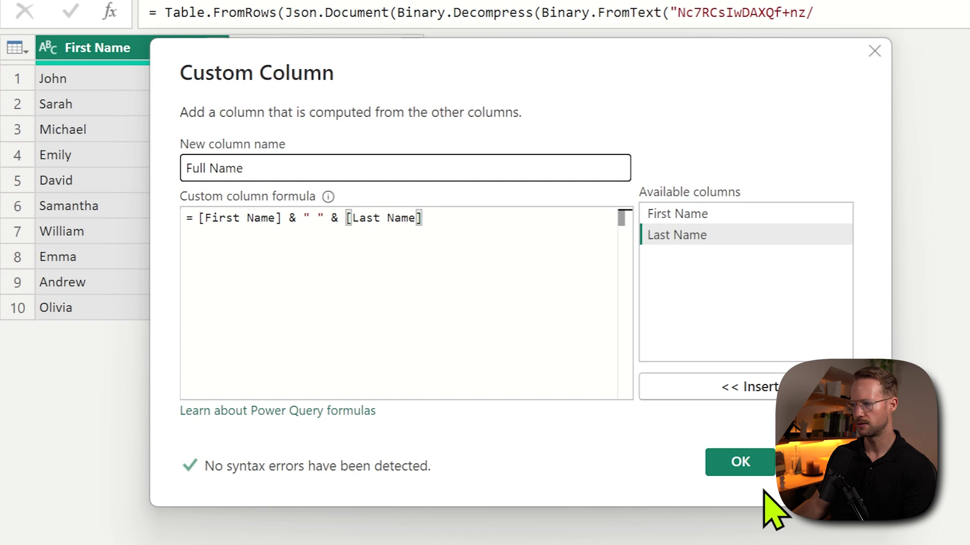
{"action": "left_click", "coordinate": [756, 461]}
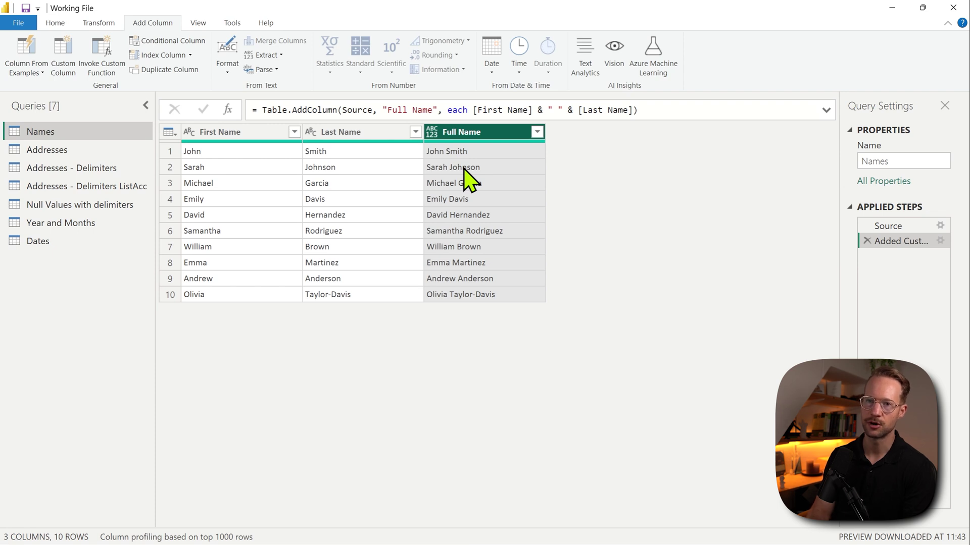
On the Addresses query, start a custom column formula with [Address] & ", " &
{"action": "left_click", "coordinate": [90, 154]}
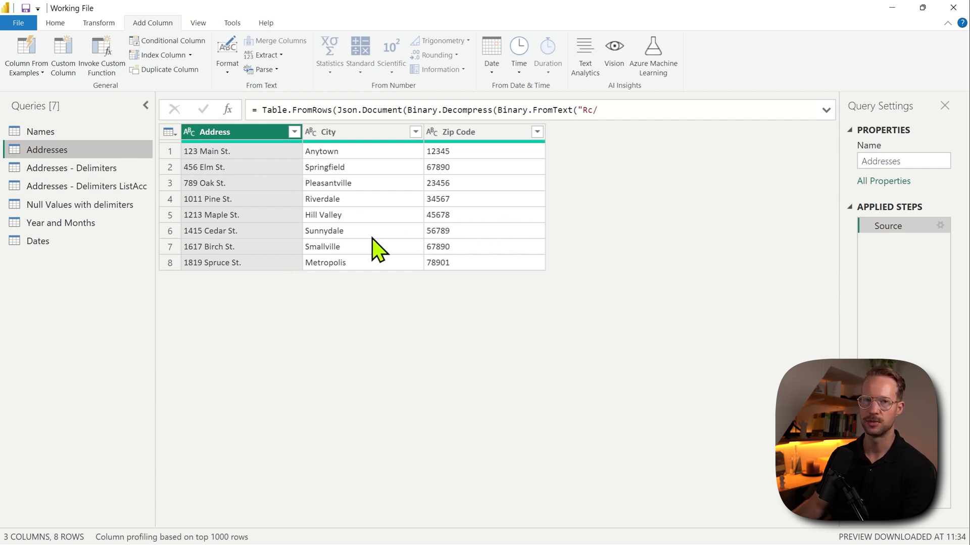
{"action": "left_click", "coordinate": [64, 76]}
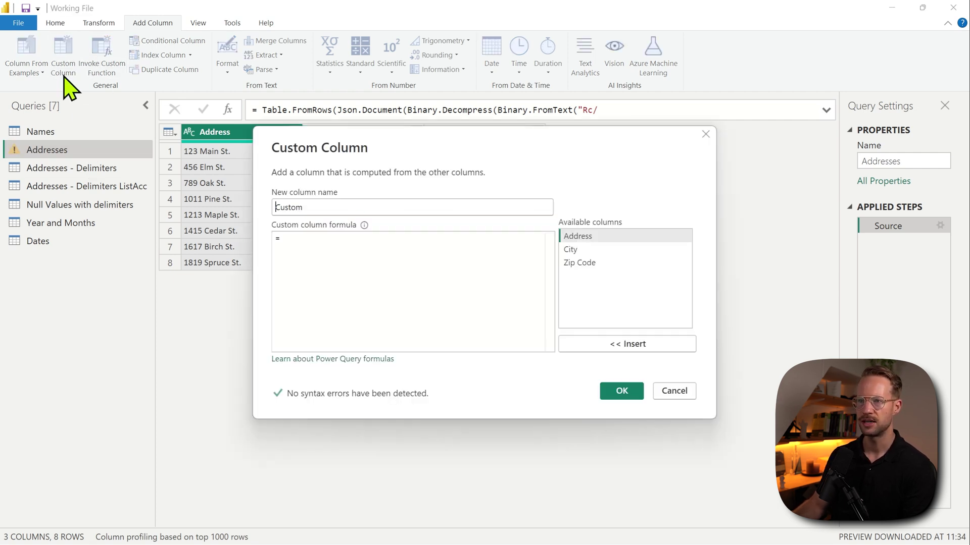
{"action": "left_click", "coordinate": [383, 318]}
{"action": "double_click", "coordinate": [600, 236]}
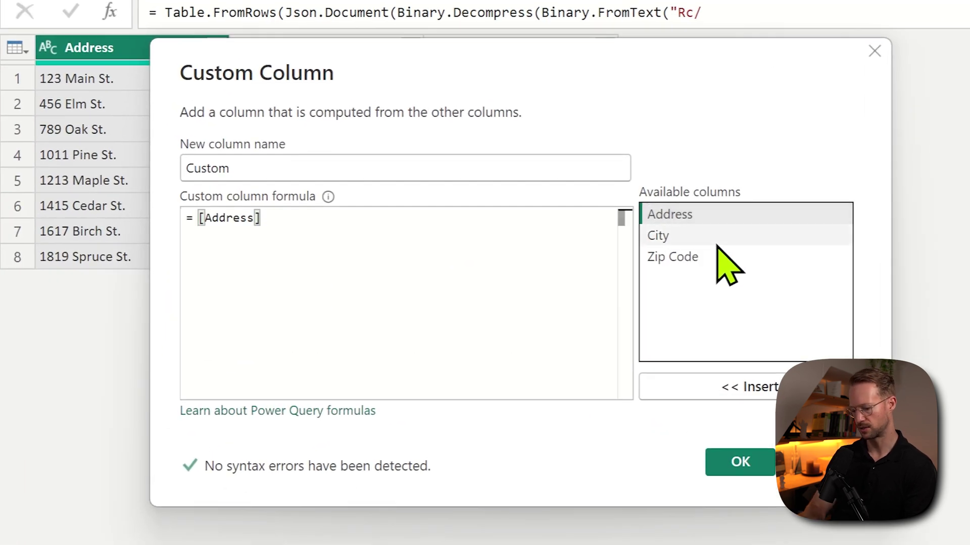
{"action": "type", "text": "& \""}
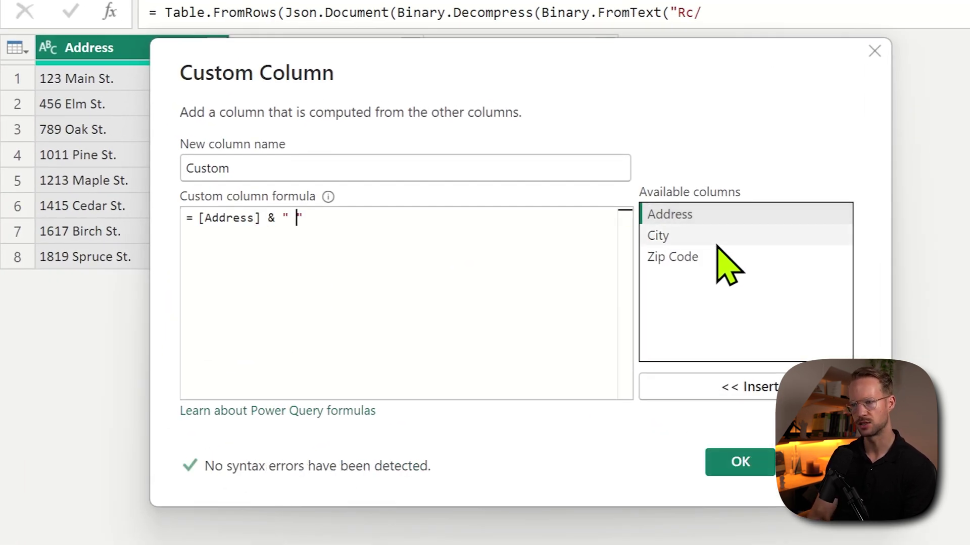
{"action": "key", "text": "BackSpace"}
{"action": "key", "text": "BackSpace"}
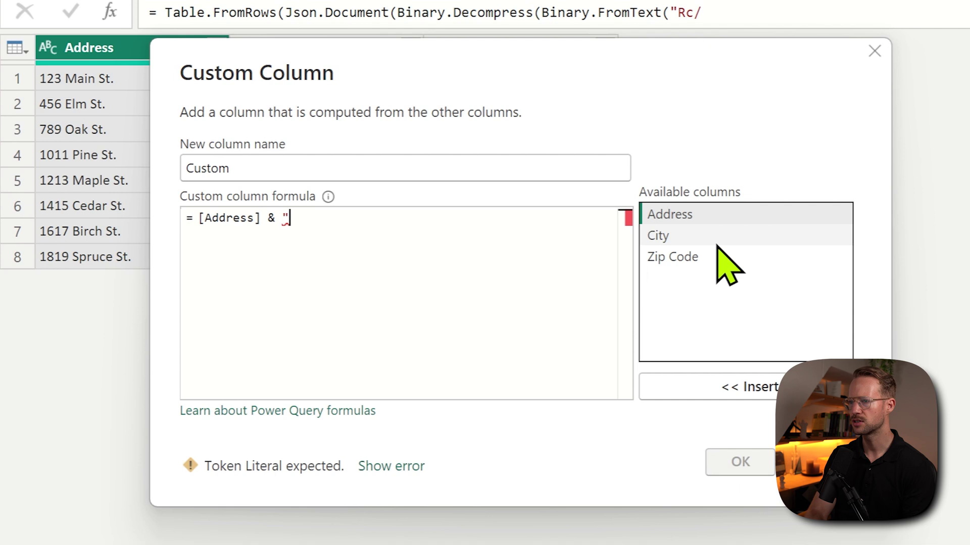
{"action": "type", "text": "\""}
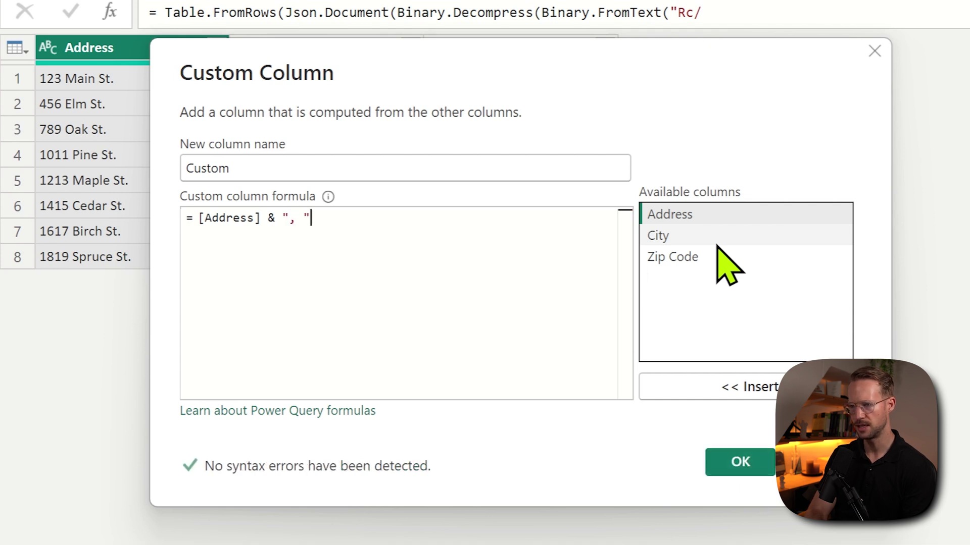
{"action": "type", "text": ", \" &"}
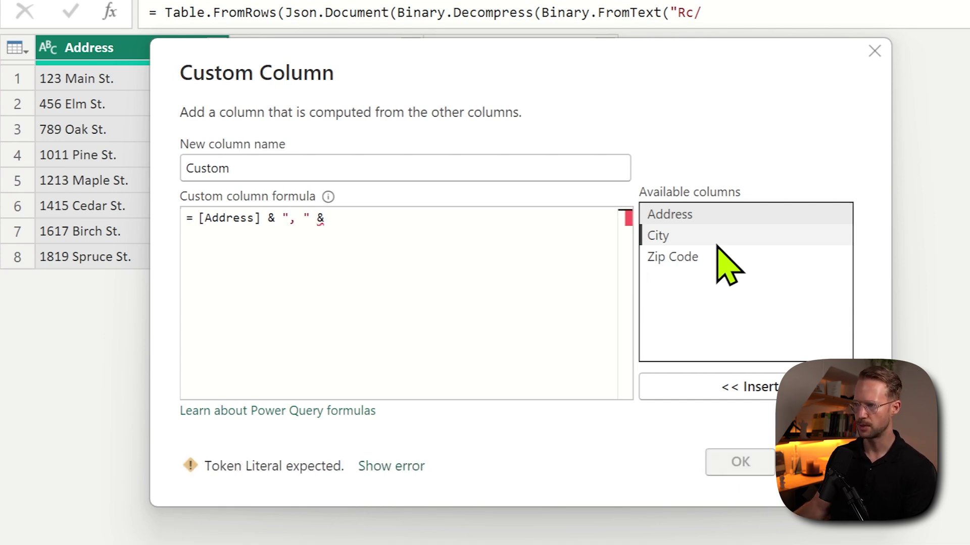
Append [City] & ", " & [Zip Code] to the formula and name the column Full Address
{"action": "double_click", "coordinate": [717, 244]}
{"action": "type", "text": "&"}
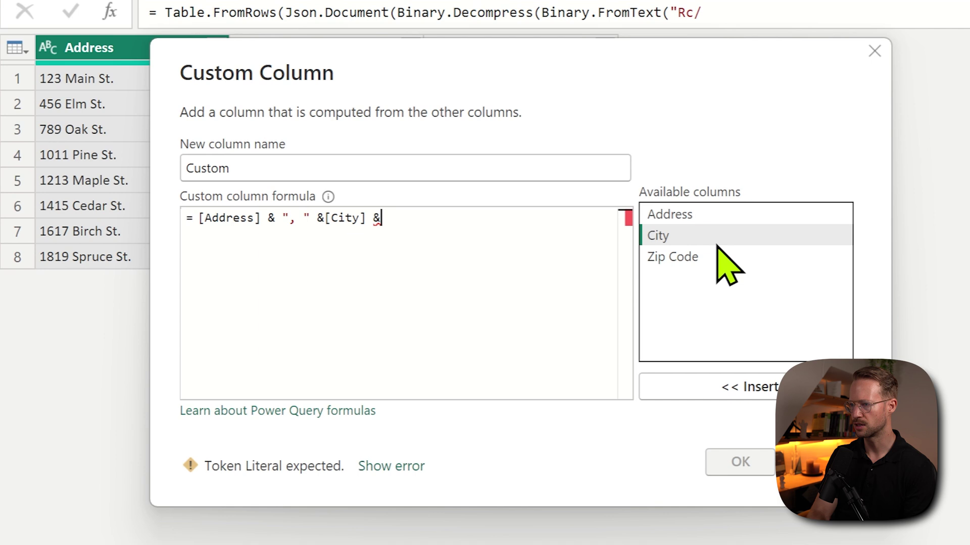
{"action": "type", "text": " \","}
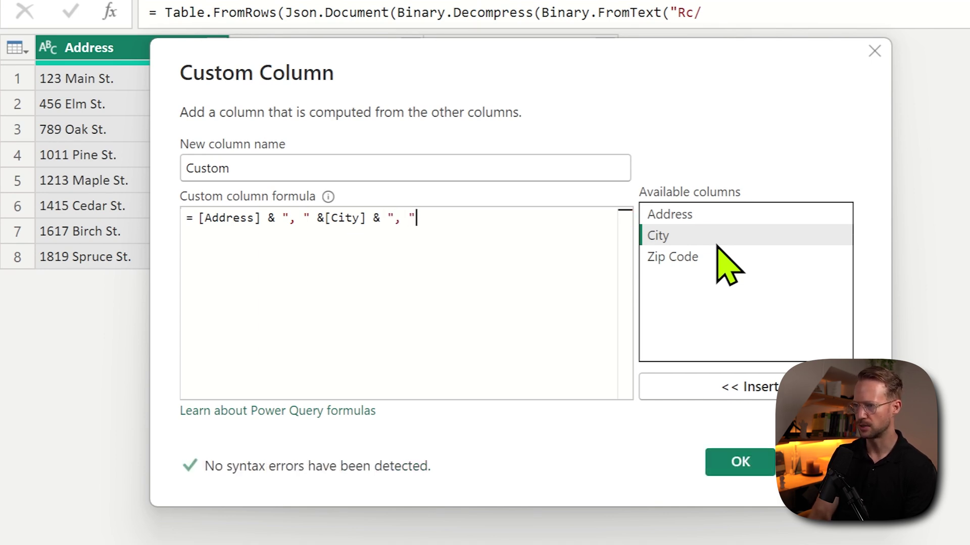
{"action": "type", "text": " \" &"}
{"action": "left_click", "coordinate": [694, 256]}
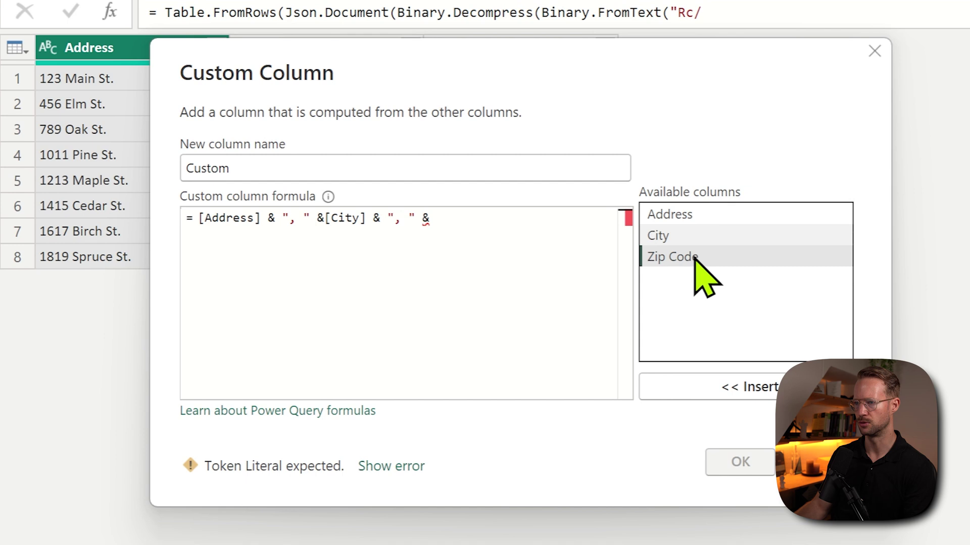
{"action": "double_click", "coordinate": [694, 257]}
{"action": "double_click", "coordinate": [300, 172]}
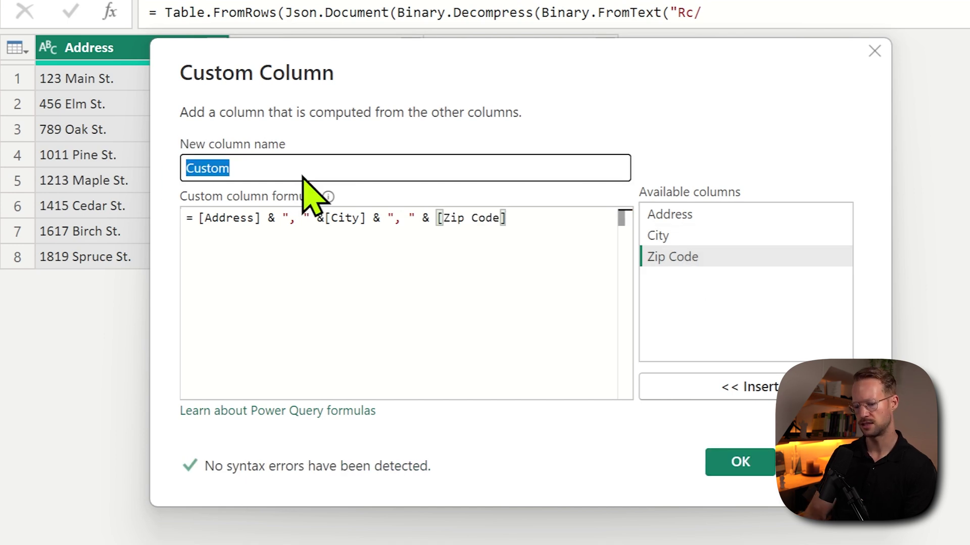
{"action": "type", "text": "Full Address"}
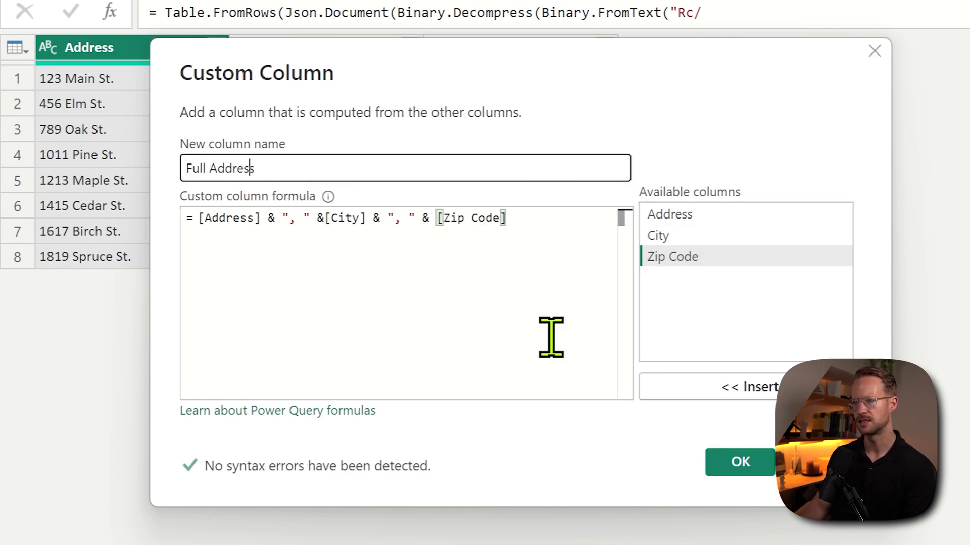
{"action": "left_click", "coordinate": [743, 462]}
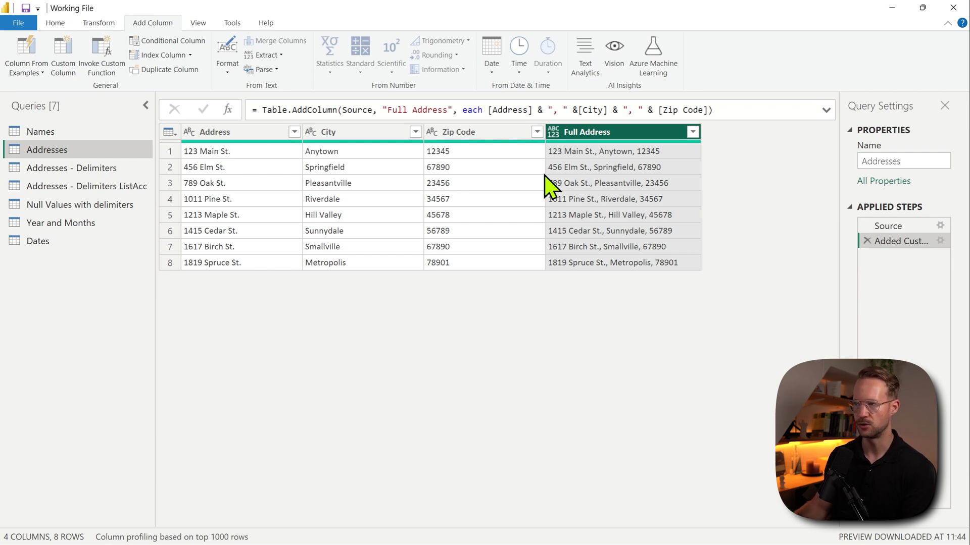
On Addresses - Delimiters, begin a custom column formula with Text.Combine and switch to its browser docs
{"action": "left_click", "coordinate": [71, 169]}
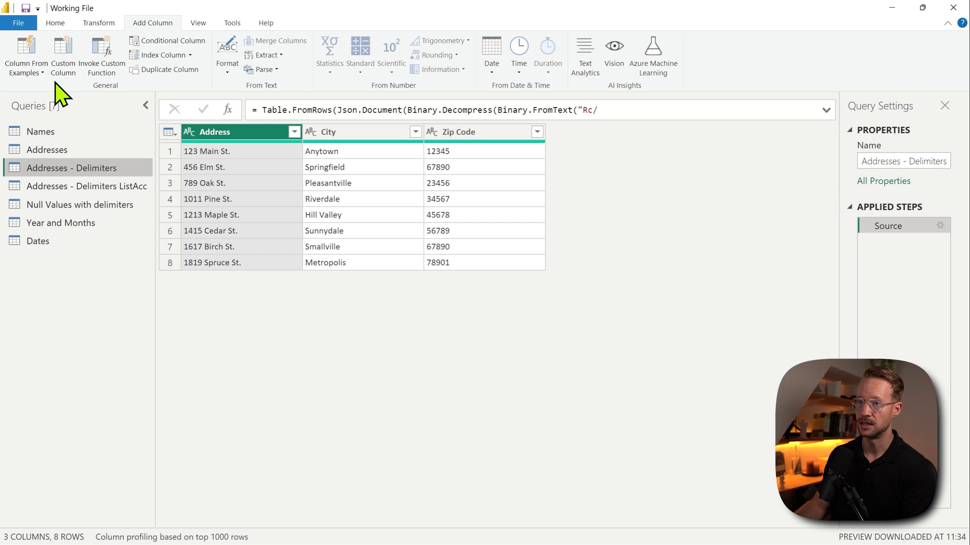
{"action": "left_click", "coordinate": [63, 61]}
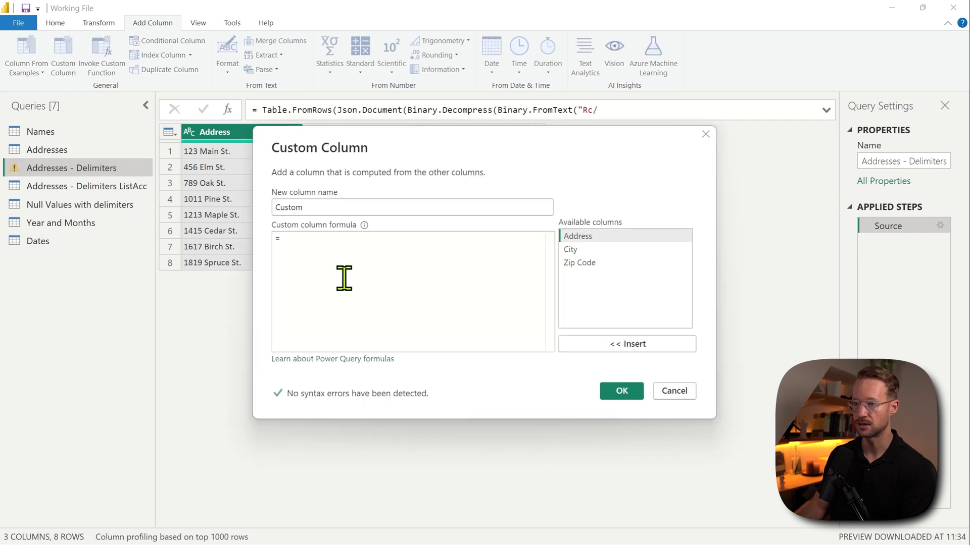
{"action": "type", "text": "Text."}
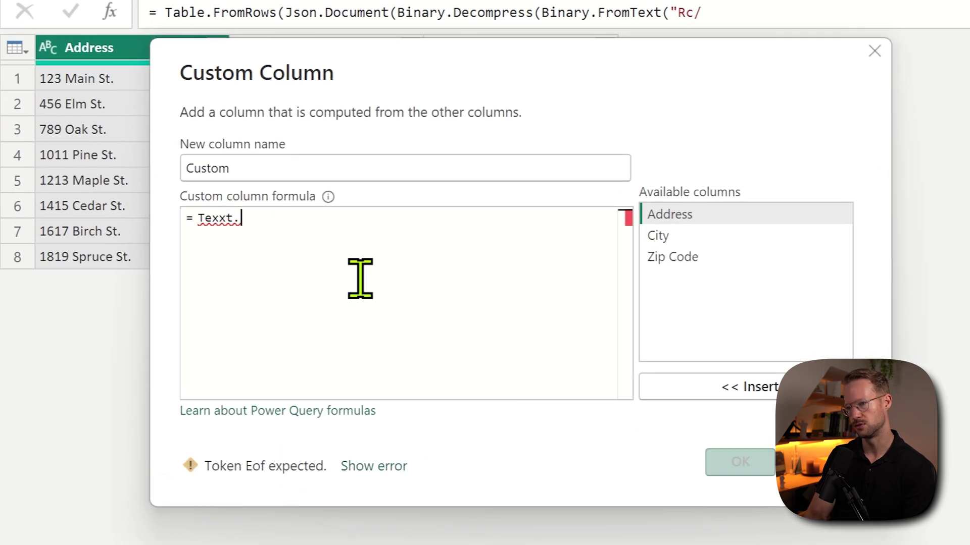
{"action": "key", "text": "BackSpace"}
{"action": "type", "text": ".Combine"}
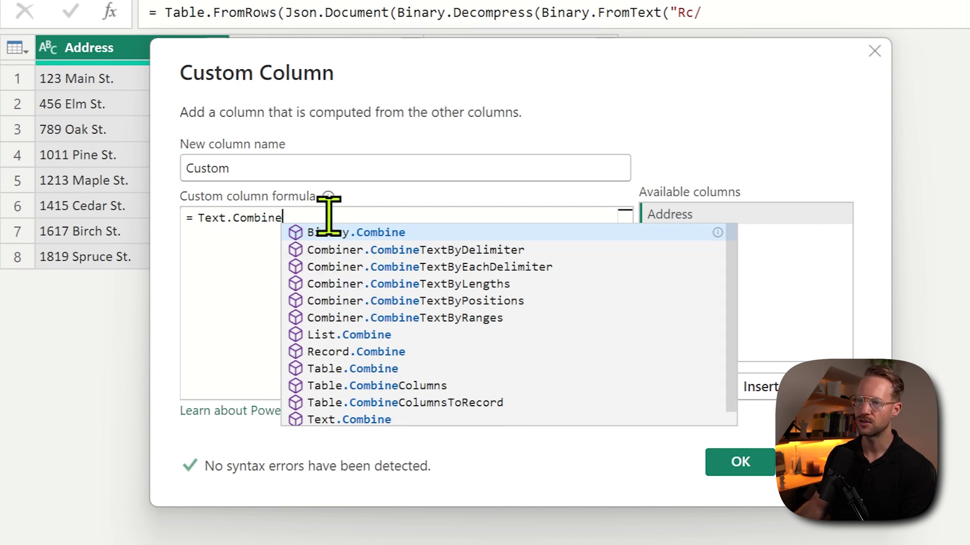
{"action": "key", "text": "alt+Tab"}
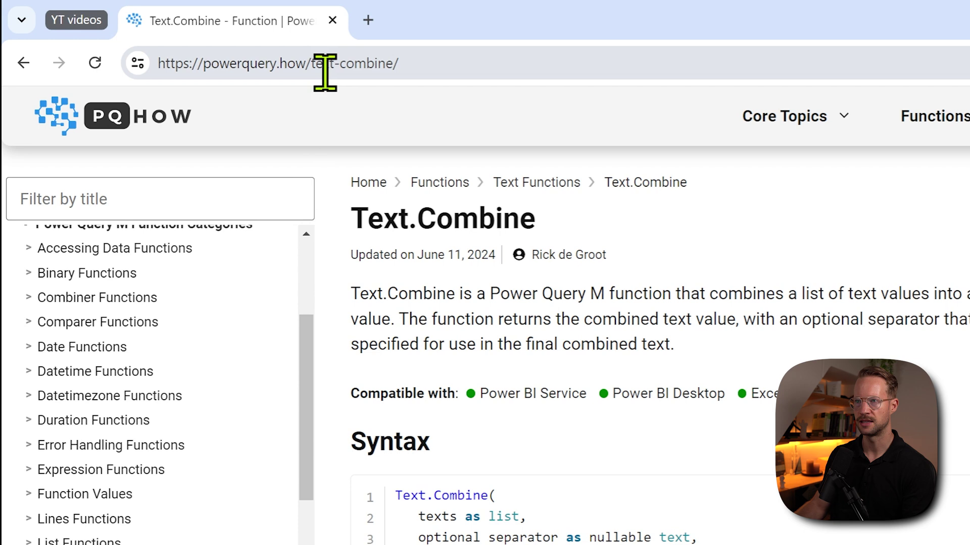
Check the Text.Combine syntax on powerquery.how, then return to the Custom Column dialog
{"action": "scroll", "coordinate": [482, 283], "scroll_direction": "down", "scroll_amount": 5}
{"action": "scroll", "coordinate": [481, 272], "scroll_direction": "up", "scroll_amount": 2}
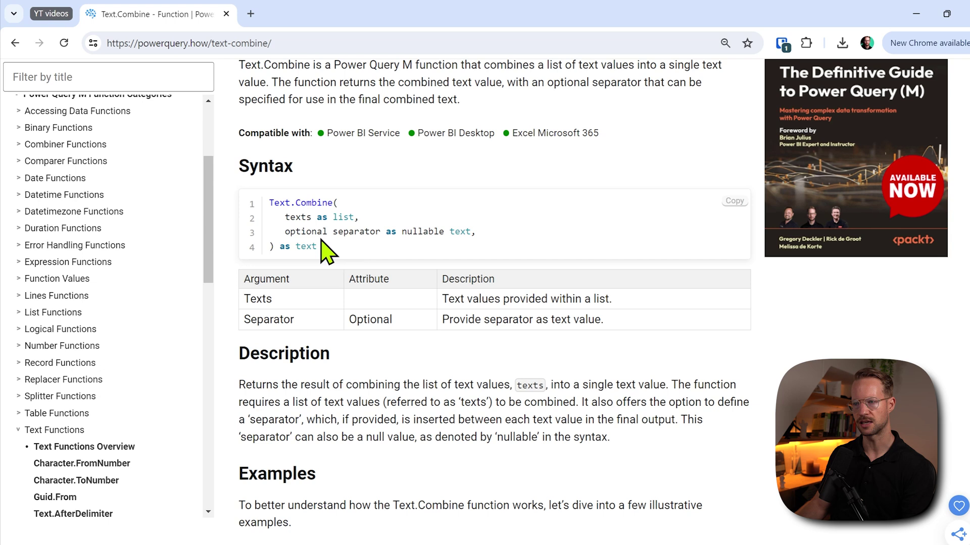
{"action": "key", "text": "alt+Tab"}
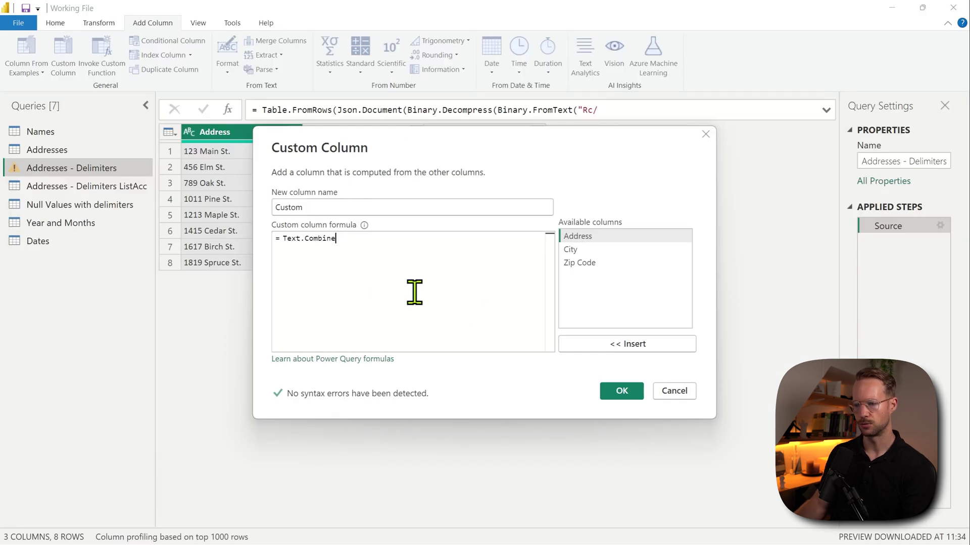
Build Text.Combine({[Address],[City],[Zip Code]}) and save it as the Full Address column
{"action": "type", "text": "( "}
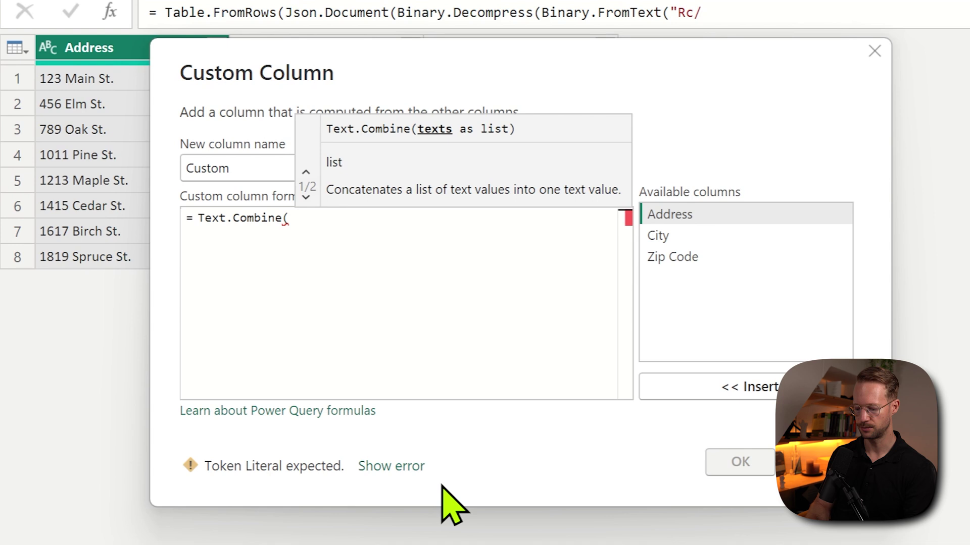
{"action": "type", "text": "{"}
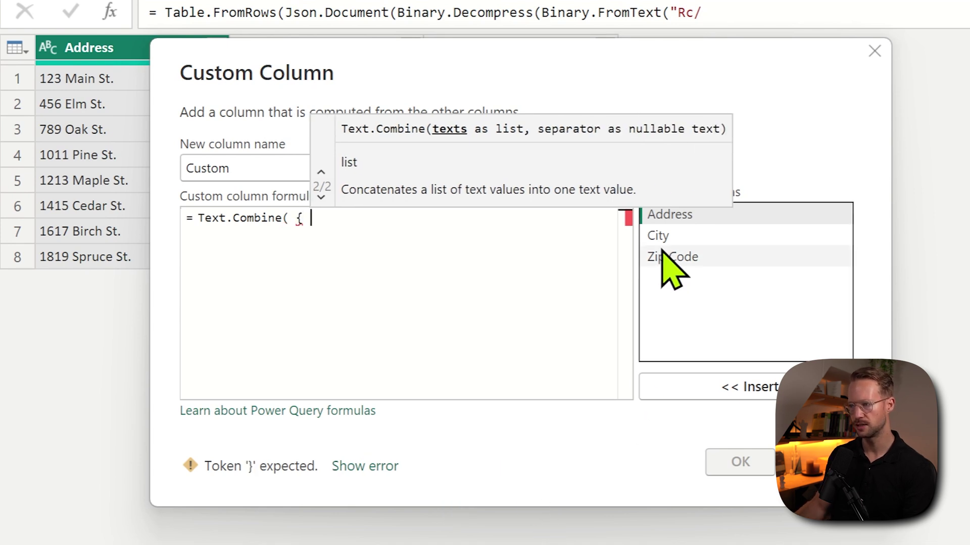
{"action": "double_click", "coordinate": [699, 214]}
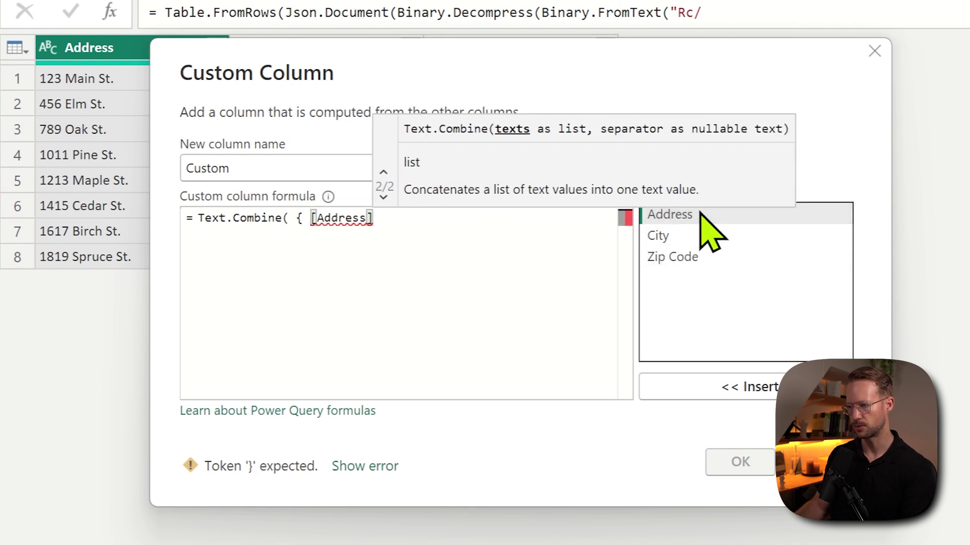
{"action": "type", "text": ","}
{"action": "double_click", "coordinate": [687, 235]}
{"action": "type", "text": ","}
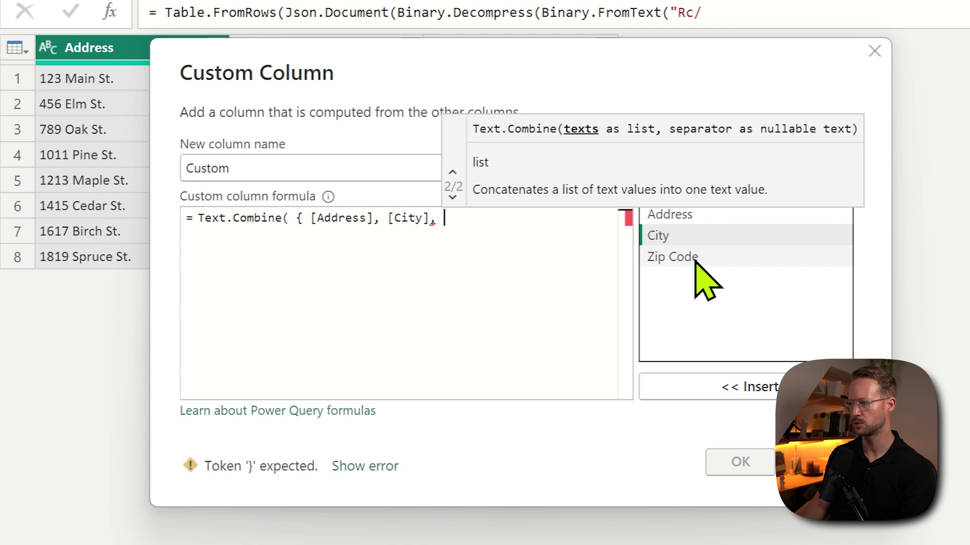
{"action": "double_click", "coordinate": [699, 258]}
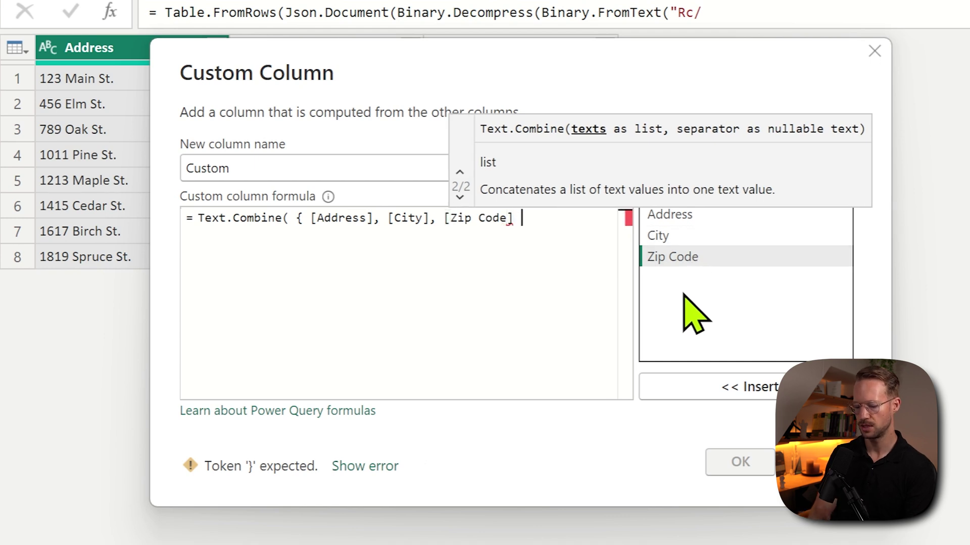
{"action": "type", "text": "} )"}
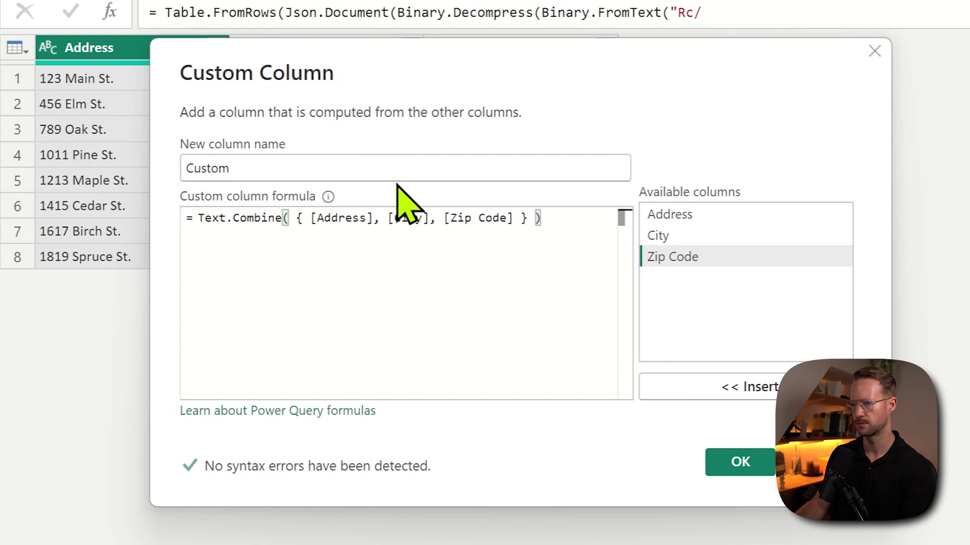
{"action": "double_click", "coordinate": [383, 174]}
{"action": "type", "text": "Full Address"}
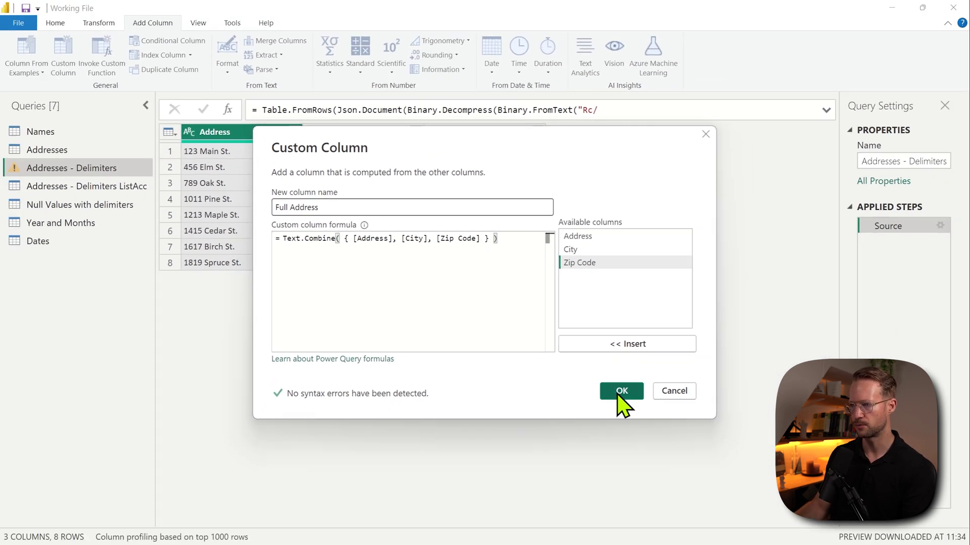
{"action": "left_click", "coordinate": [678, 424]}
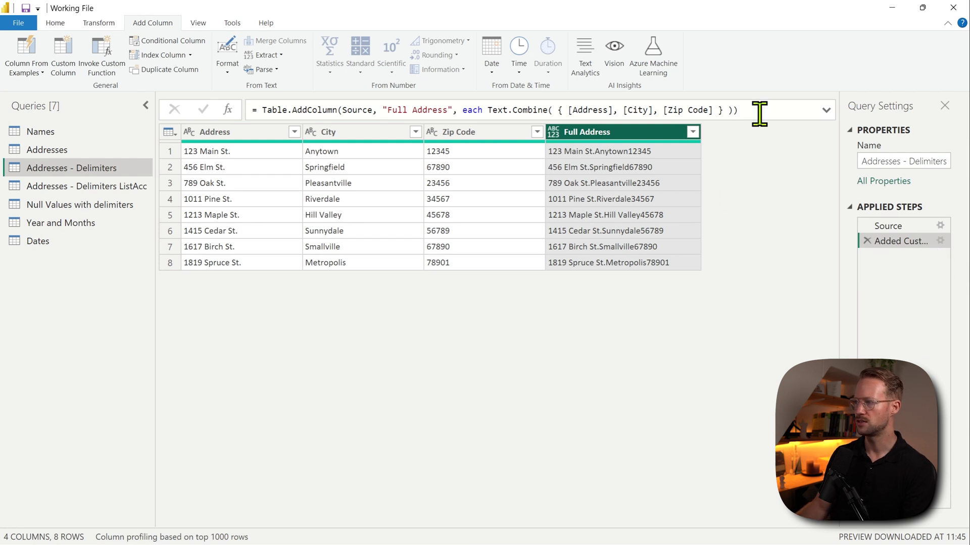
Add ", " as the Text.Combine separator in the Full Address formula and commit it
{"action": "left_click", "coordinate": [724, 109]}
{"action": "type", "text": ", \","}
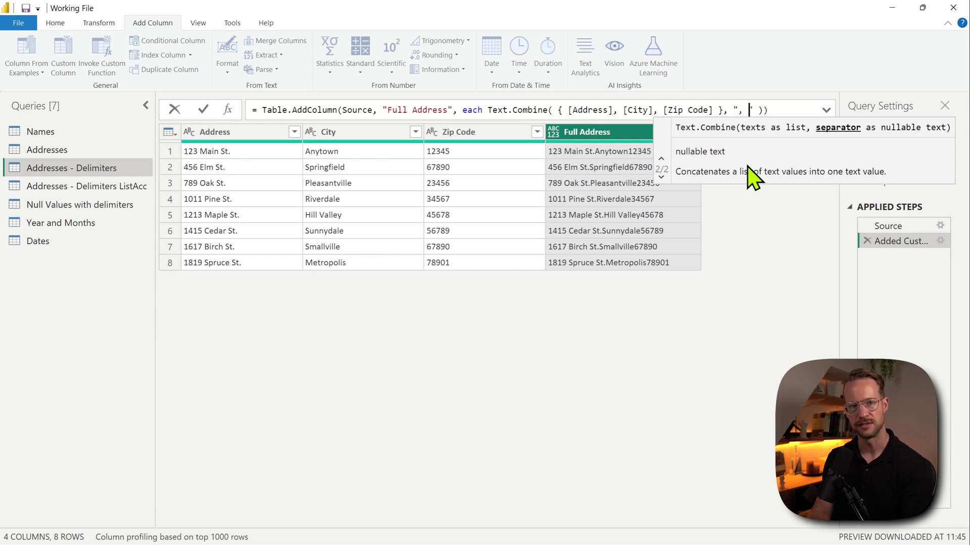
{"action": "key", "text": "Return"}
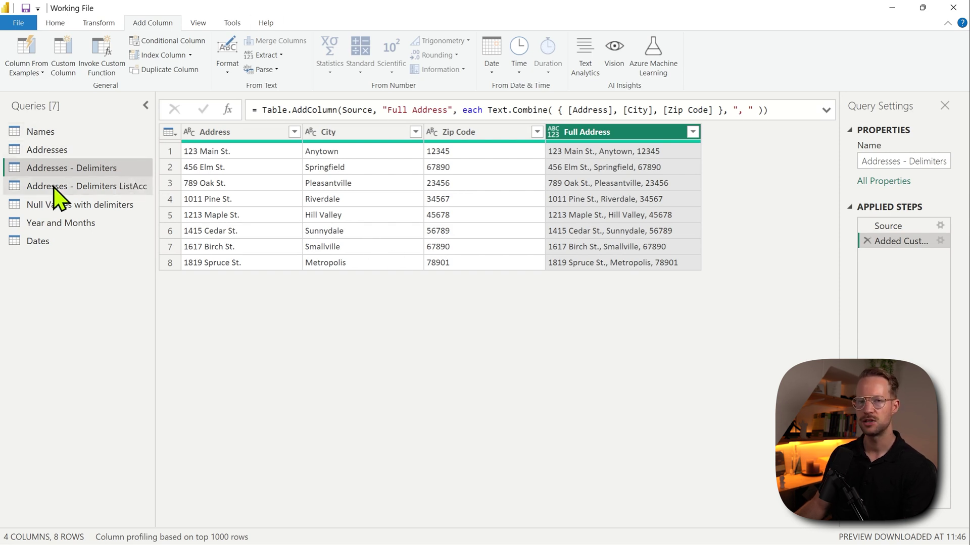
In Addresses - Delimiters ListAcc, expand the formula and highlight its column list, null seed and ?? current
{"action": "left_click", "coordinate": [101, 187]}
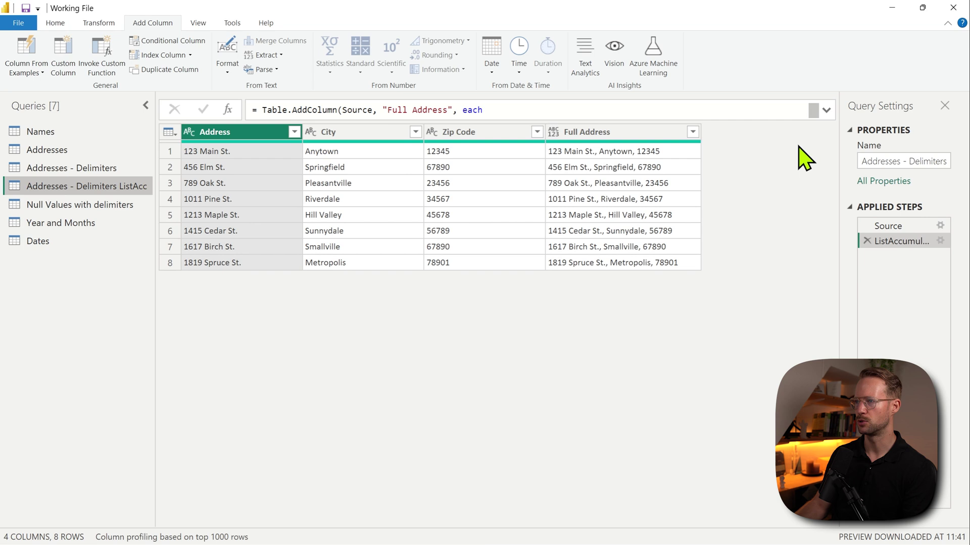
{"action": "left_click", "coordinate": [827, 110]}
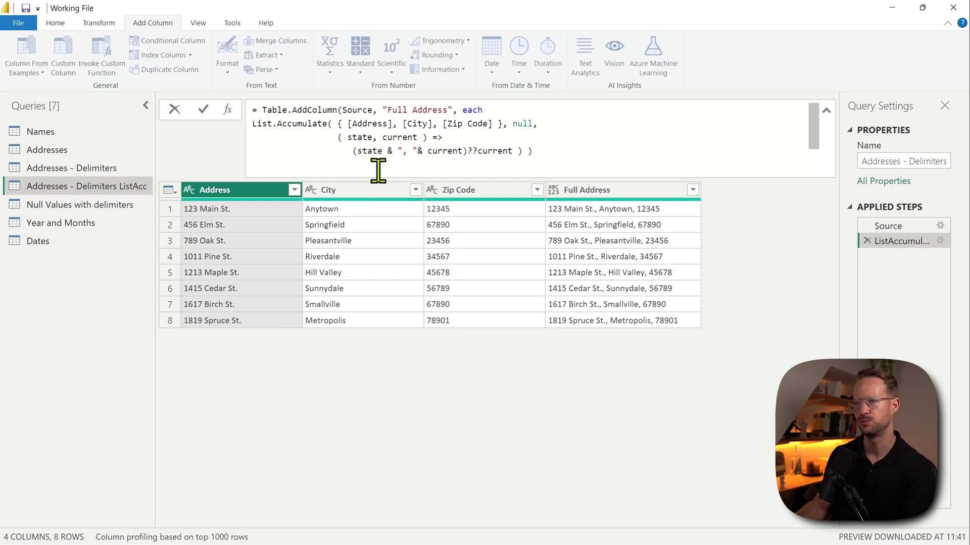
{"action": "left_click_drag", "start_coordinate": [338, 124], "coordinate": [379, 124]}
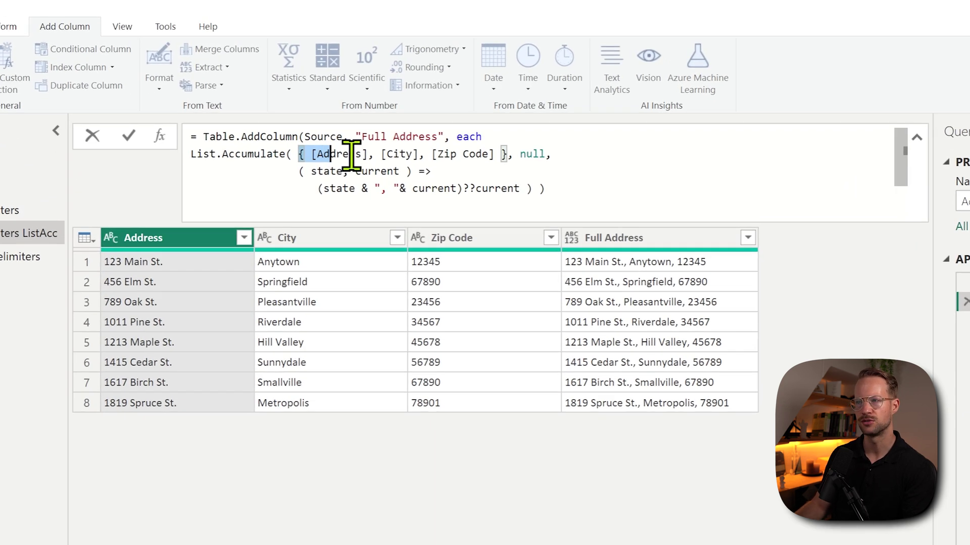
{"action": "left_click_drag", "start_coordinate": [351, 155], "coordinate": [507, 155]}
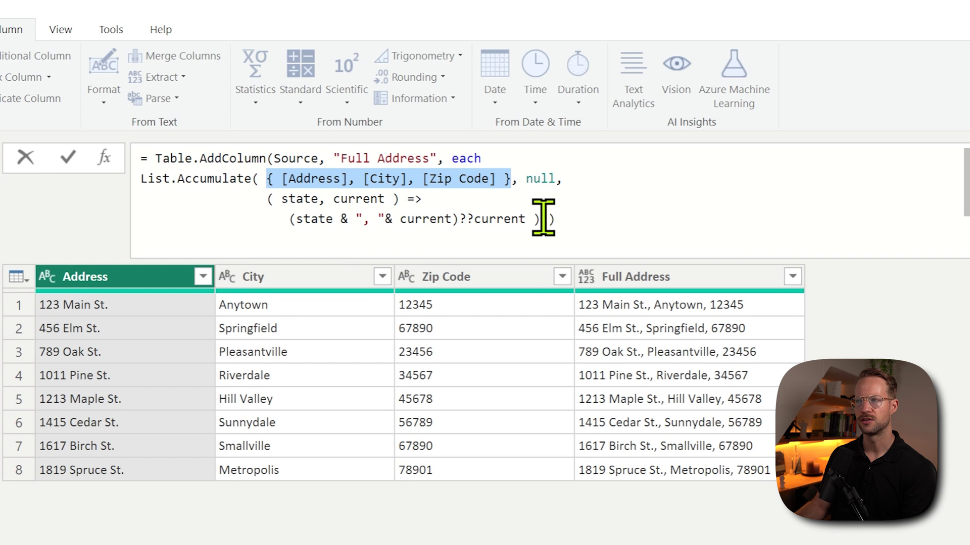
{"action": "double_click", "coordinate": [540, 179]}
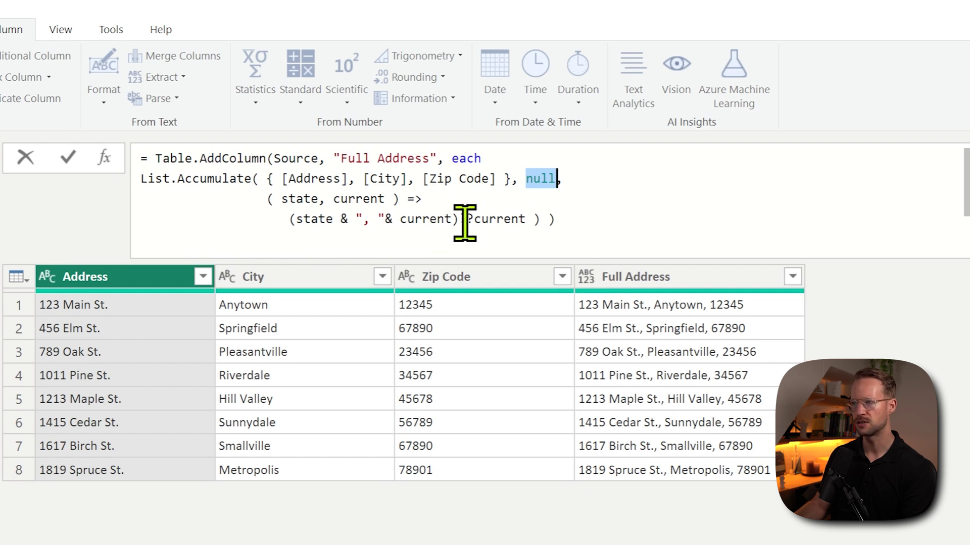
{"action": "left_click_drag", "start_coordinate": [475, 220], "coordinate": [528, 216]}
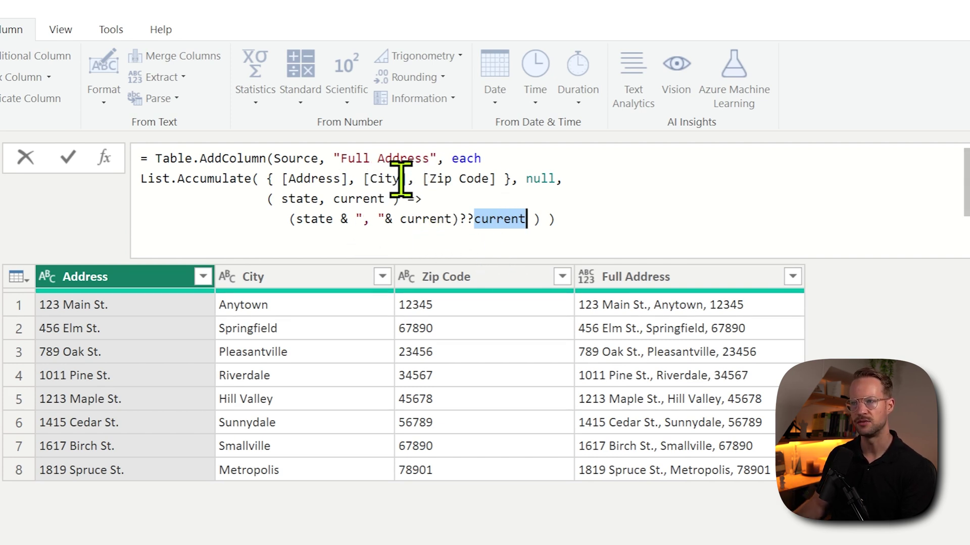
{"action": "left_click", "coordinate": [499, 183]}
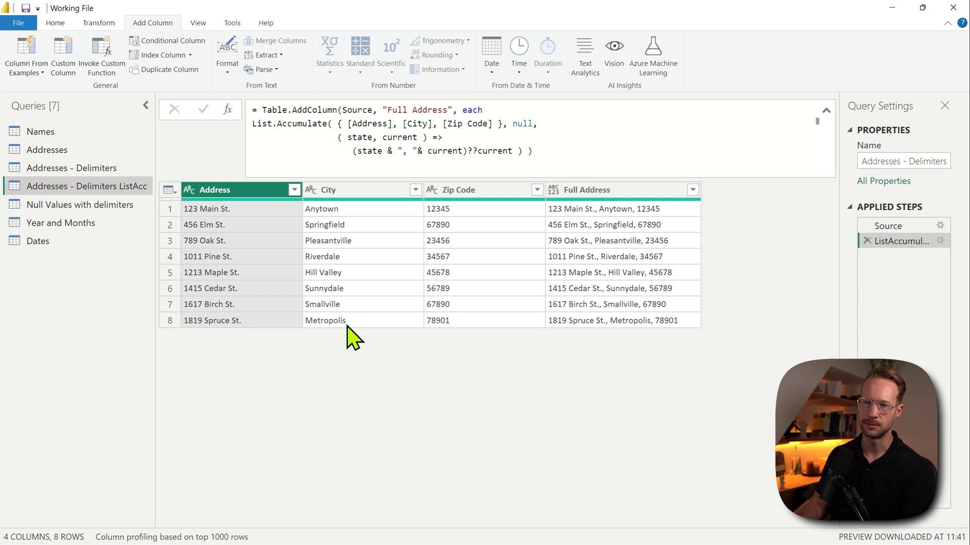
On Null Values with delimiters, add a Custom column with formula [Id] & " " & [Description]
{"action": "left_click", "coordinate": [84, 205]}
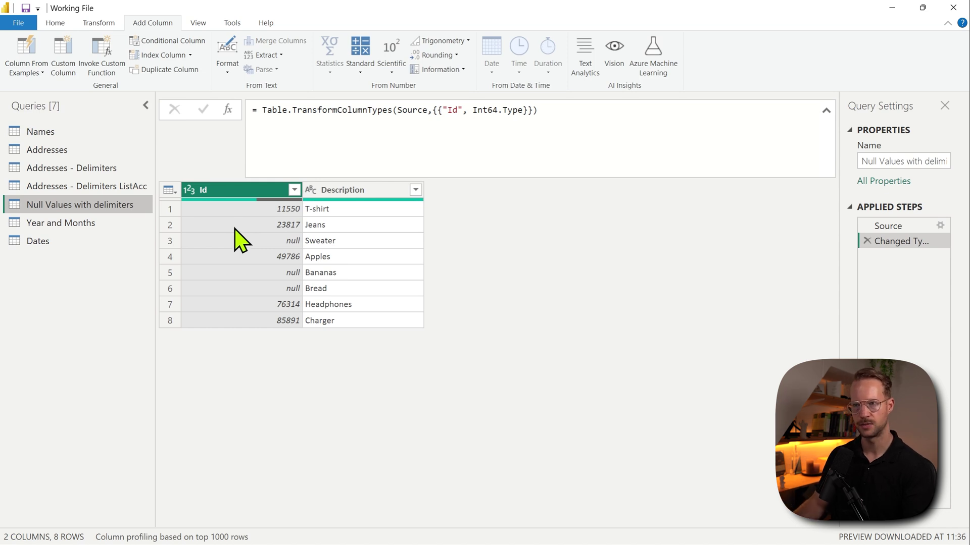
{"action": "left_click", "coordinate": [65, 62]}
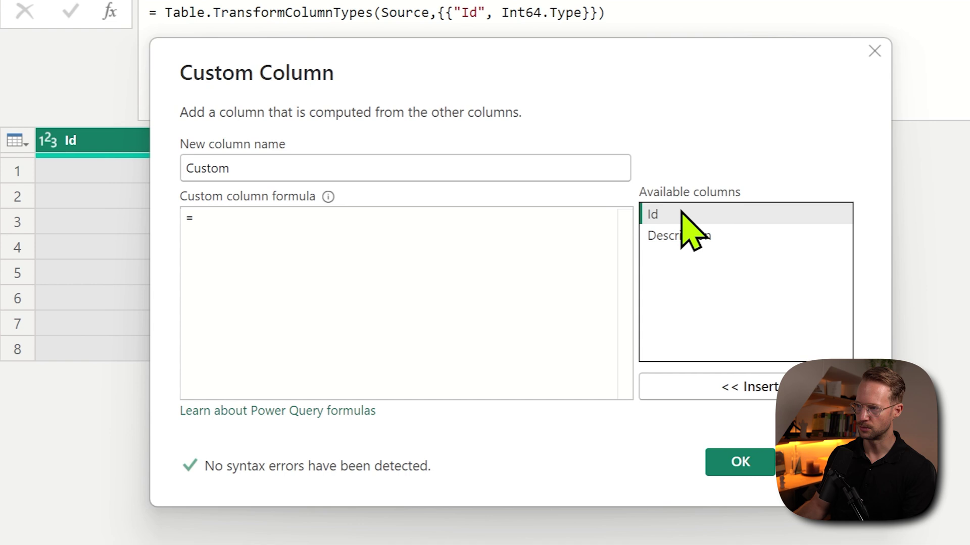
{"action": "double_click", "coordinate": [683, 214]}
{"action": "type", "text": "&"}
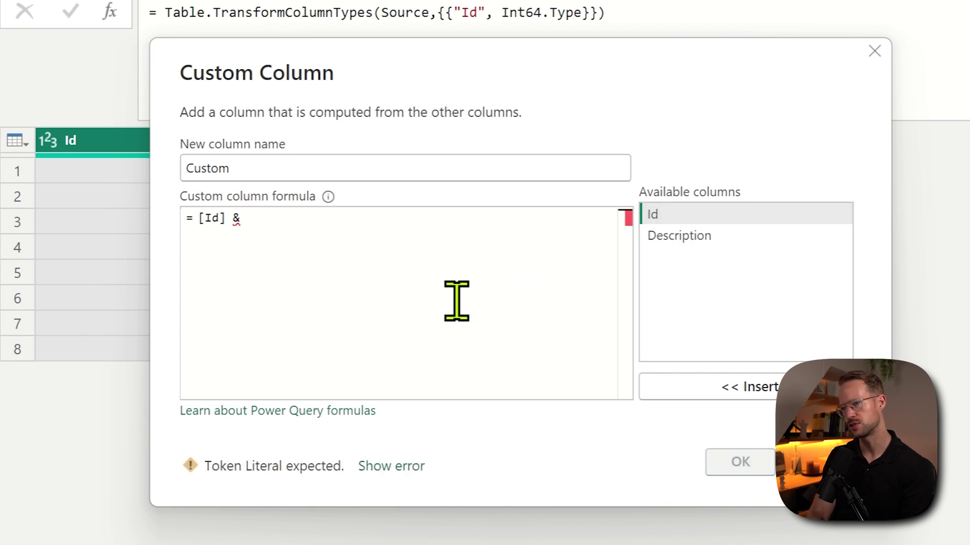
{"action": "type", "text": " \" \" &"}
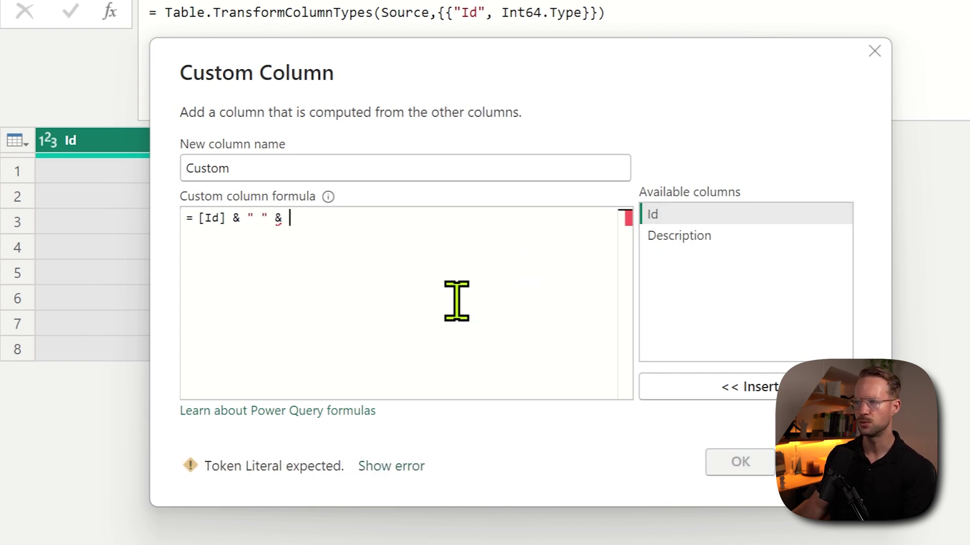
{"action": "double_click", "coordinate": [709, 236]}
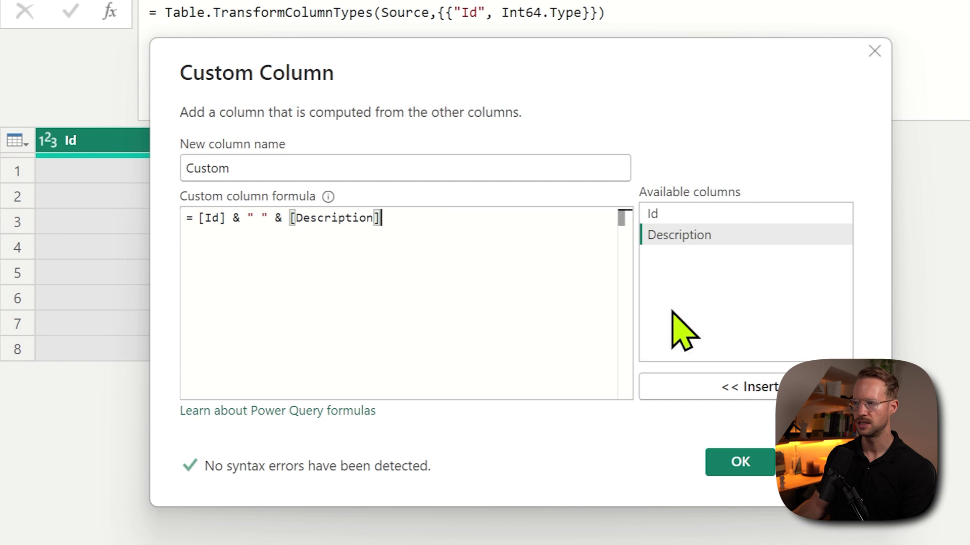
{"action": "left_click", "coordinate": [758, 467]}
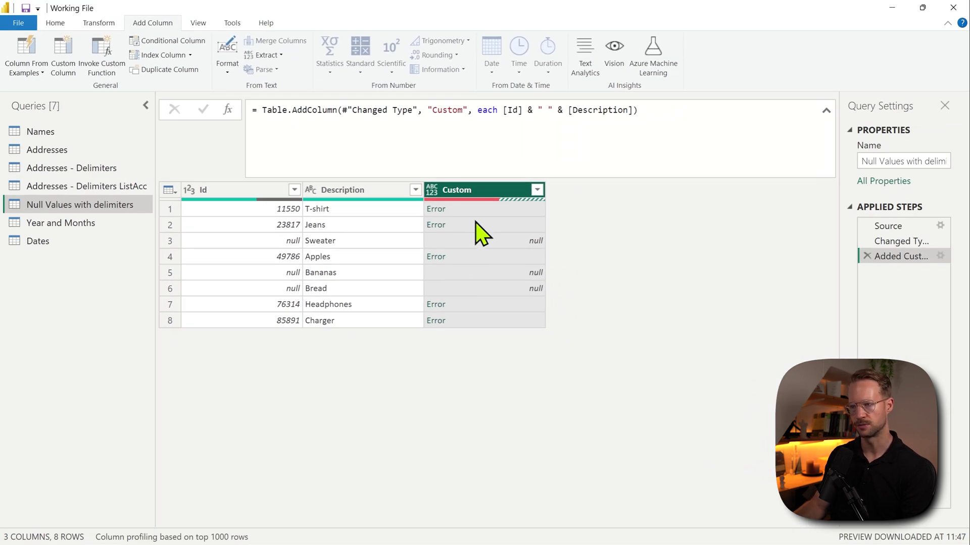
Show and enlarge row 1's Custom error: & cannot combine Number and Text
{"action": "left_click", "coordinate": [467, 215]}
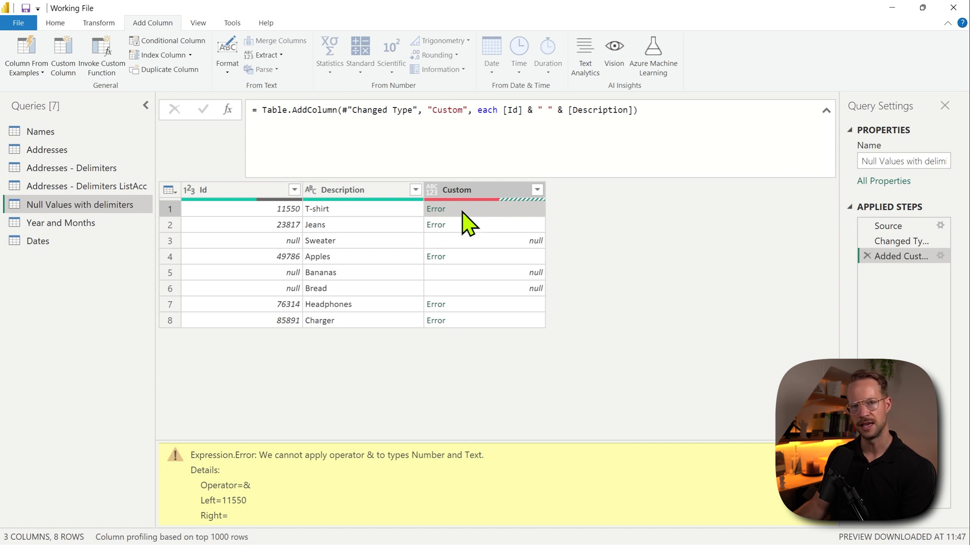
{"action": "left_click_drag", "start_coordinate": [339, 442], "coordinate": [370, 351]}
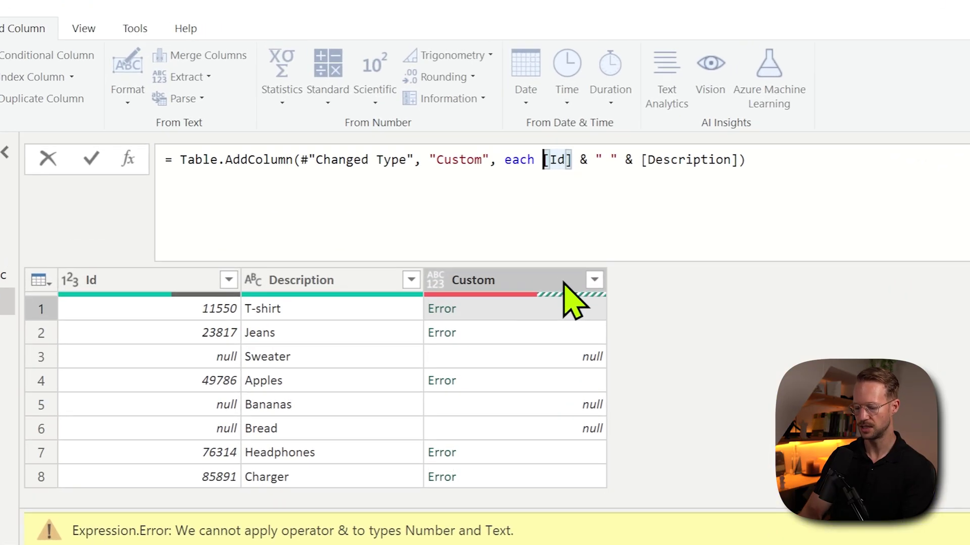
Wrap the Id reference in Text.From in the Custom column formula
{"action": "type", "text": "Text.From("}
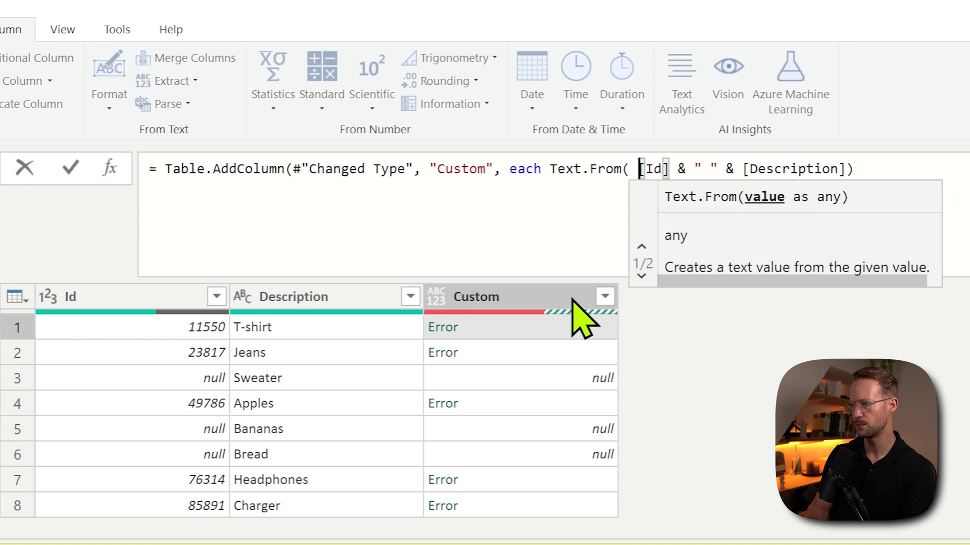
{"action": "key", "text": "Right"}
{"action": "key", "text": "Right"}
{"action": "key", "text": "Right"}
{"action": "key", "text": "Right"}
{"action": "key", "text": "Right"}
{"action": "type", "text": ")"}
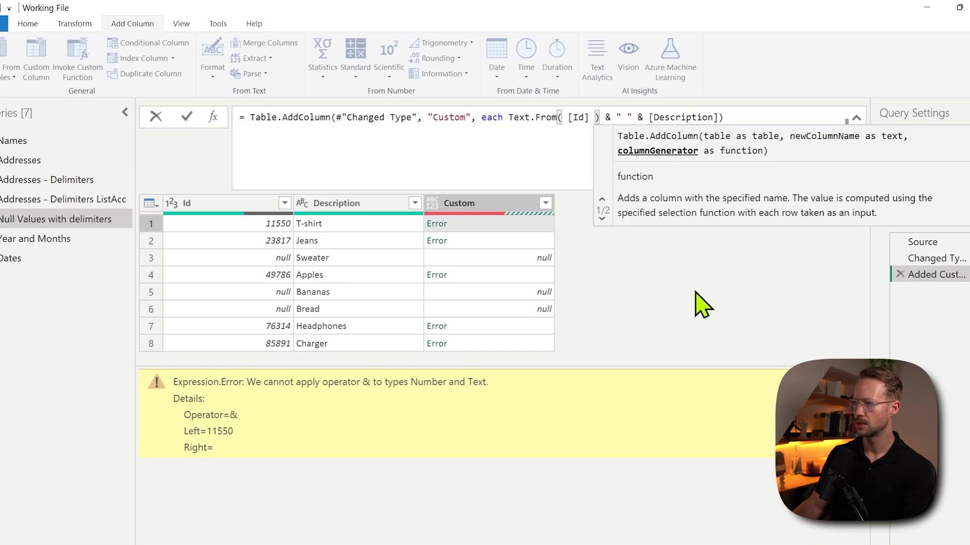
{"action": "key", "text": "Return"}
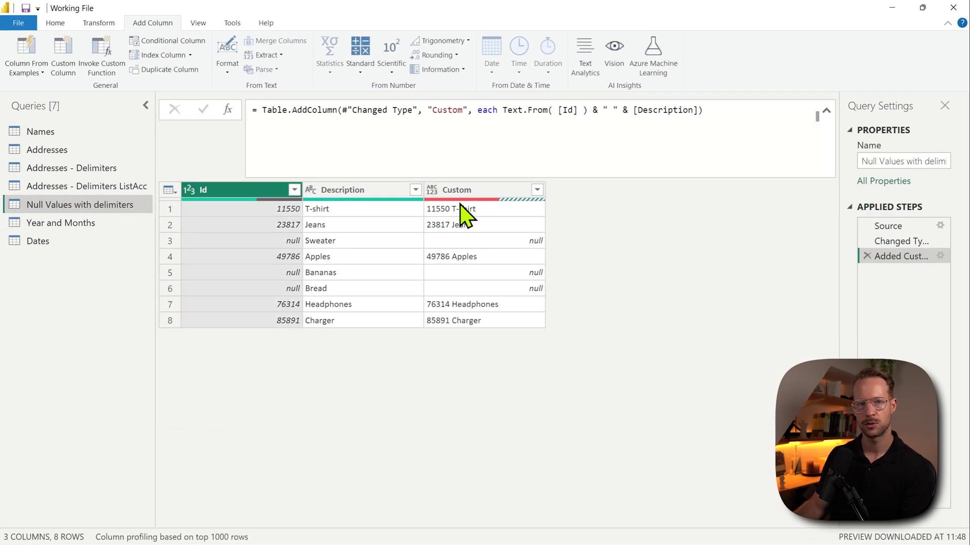
Switch Text.From to Number.ToText, then highlight row 3's null Id and Sweater description
{"action": "double_click", "coordinate": [512, 110]}
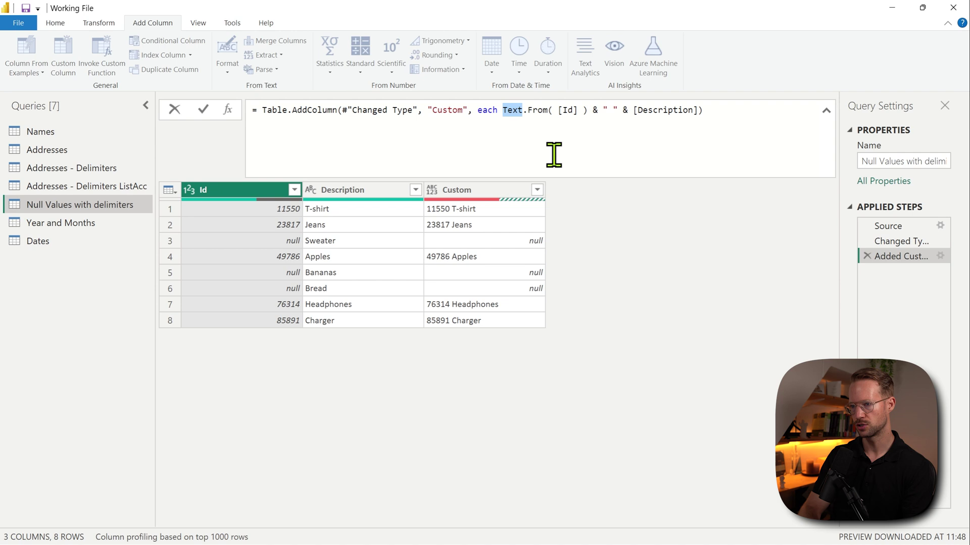
{"action": "type", "text": "Number.ToText"}
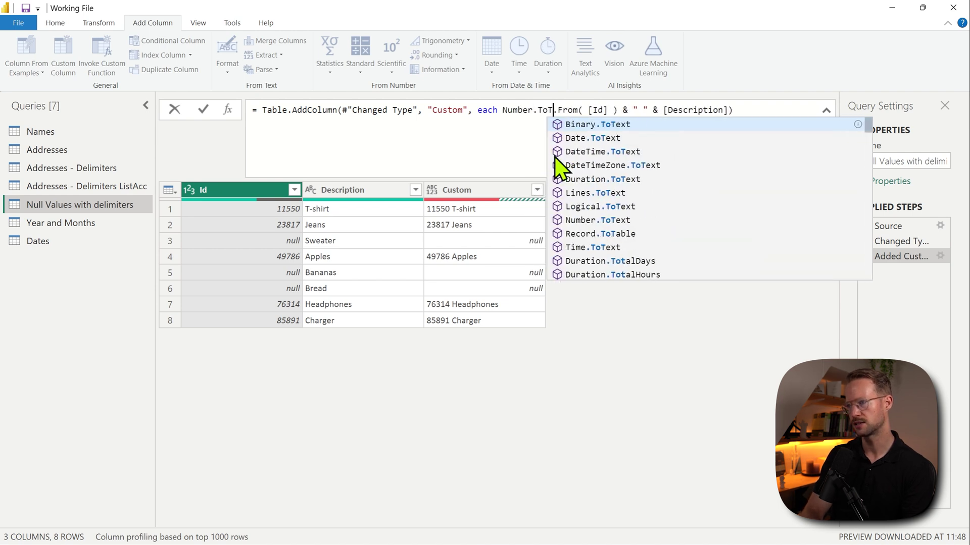
{"action": "key", "text": "Delete"}
{"action": "key", "text": "Delete"}
{"action": "key", "text": "Delete"}
{"action": "key", "text": "Delete"}
{"action": "key", "text": "Delete"}
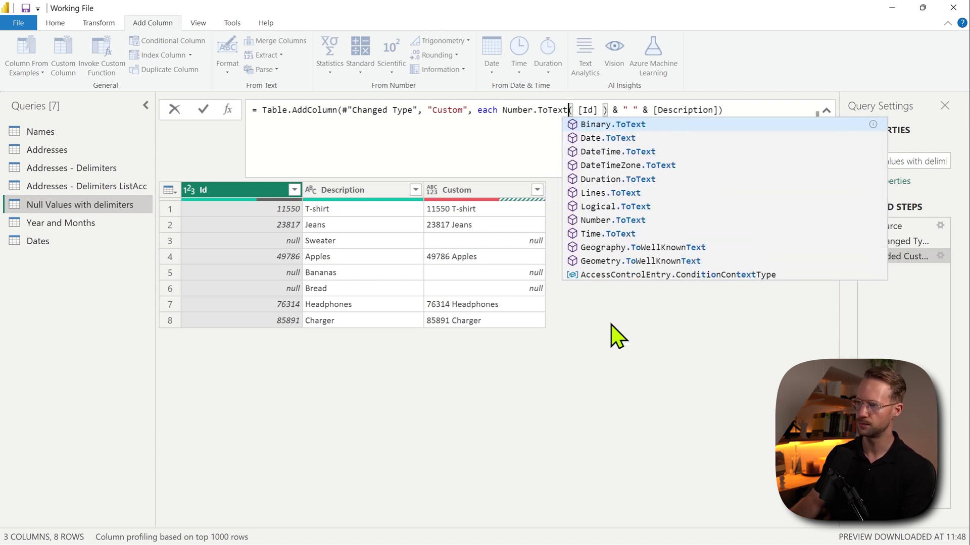
{"action": "left_click", "coordinate": [614, 338]}
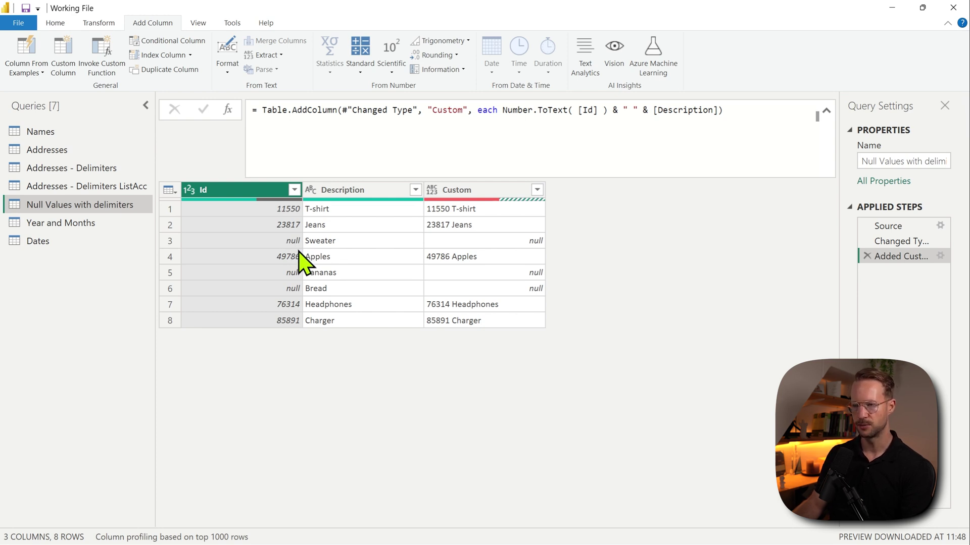
{"action": "left_click_drag", "start_coordinate": [187, 235], "coordinate": [306, 249]}
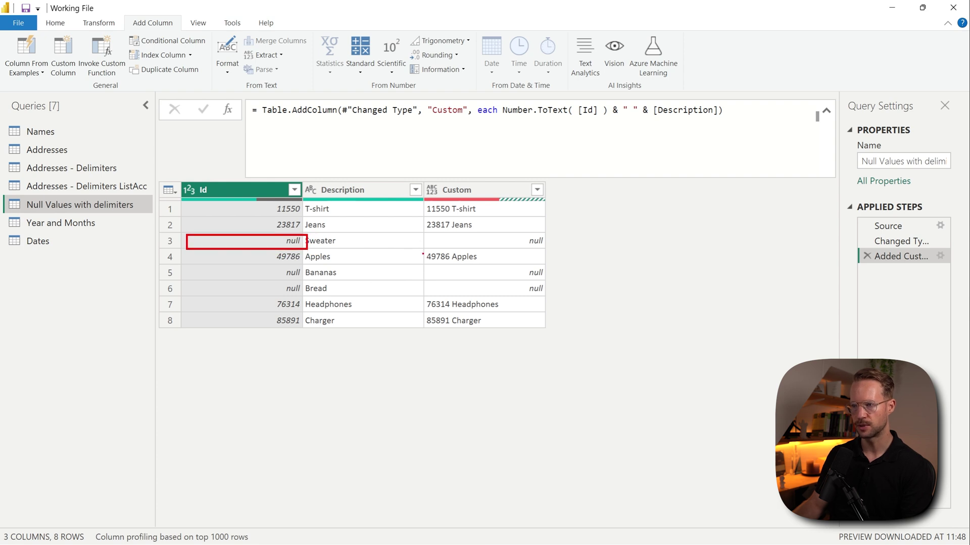
{"action": "left_click_drag", "start_coordinate": [374, 241], "coordinate": [303, 233]}
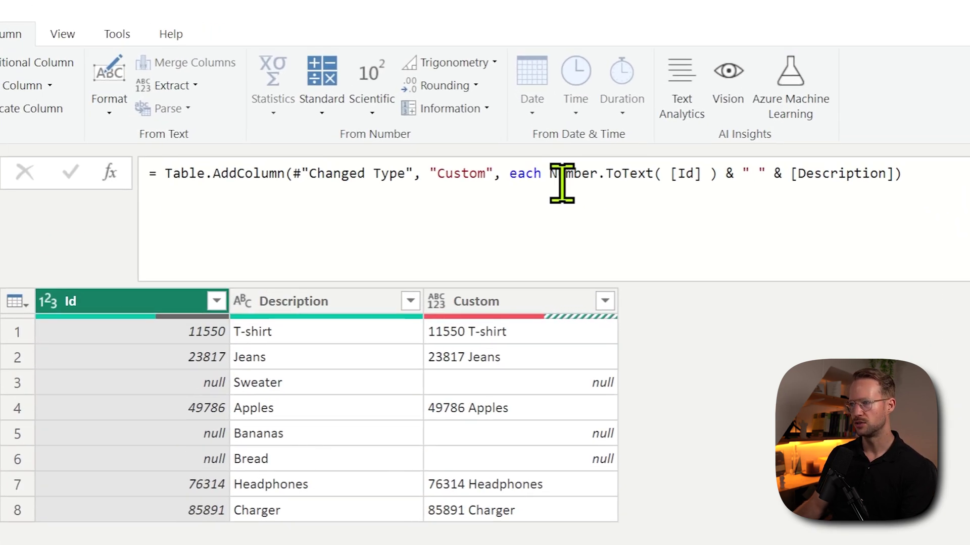
Wrap the Custom formula in if [Id] = null then [Description] else so null-Id rows show Description
{"action": "left_click", "coordinate": [507, 110]}
{"action": "type", "text": "if [Id"}
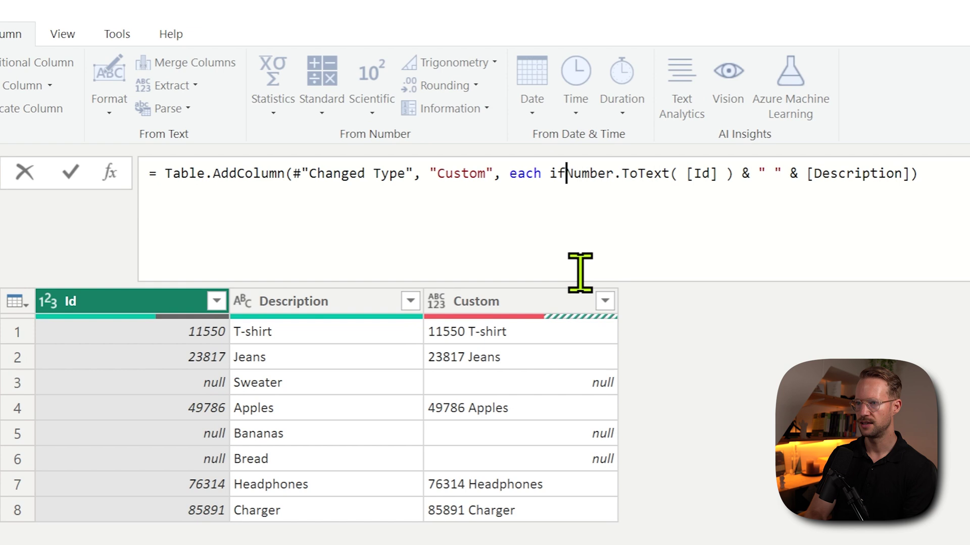
{"action": "type", "text": "] = n"}
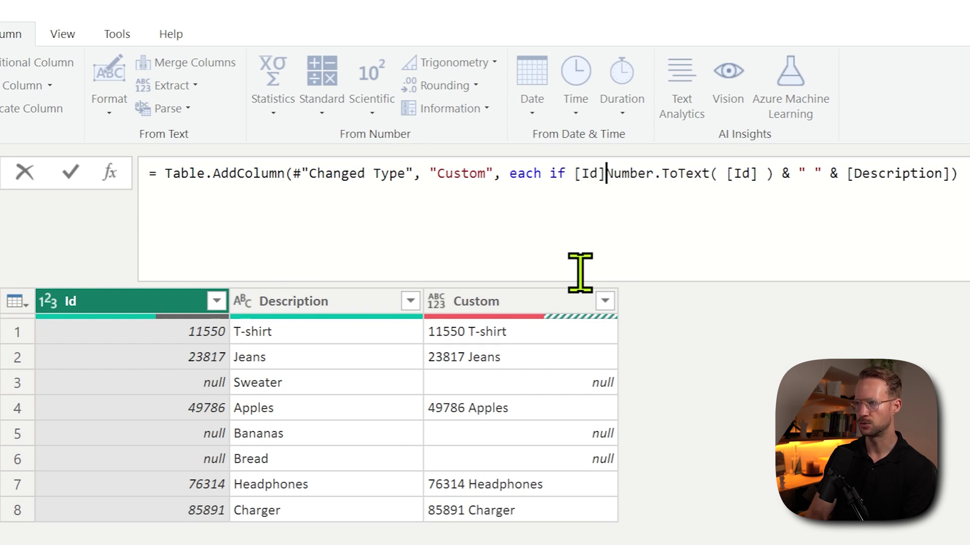
{"action": "type", "text": "ull then [Desc"}
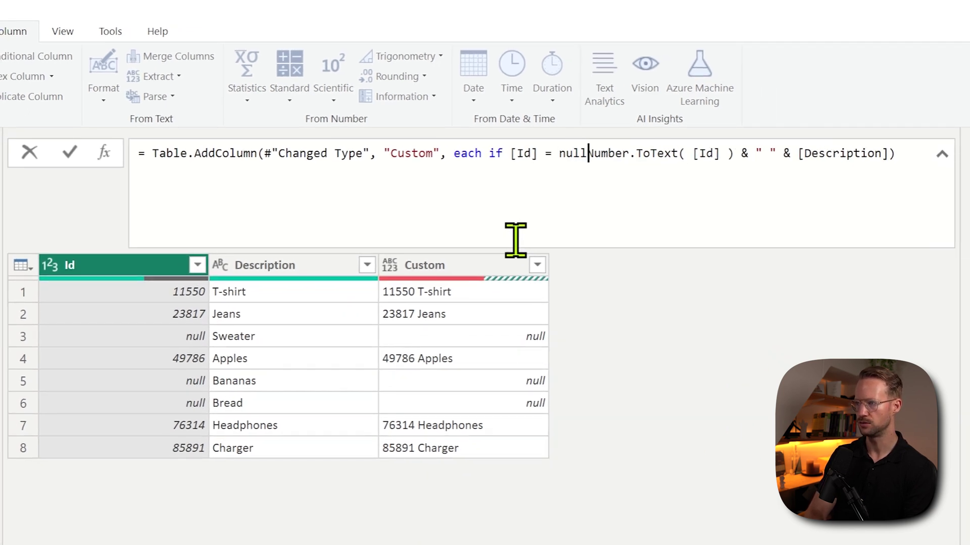
{"action": "type", "text": "ription] else"}
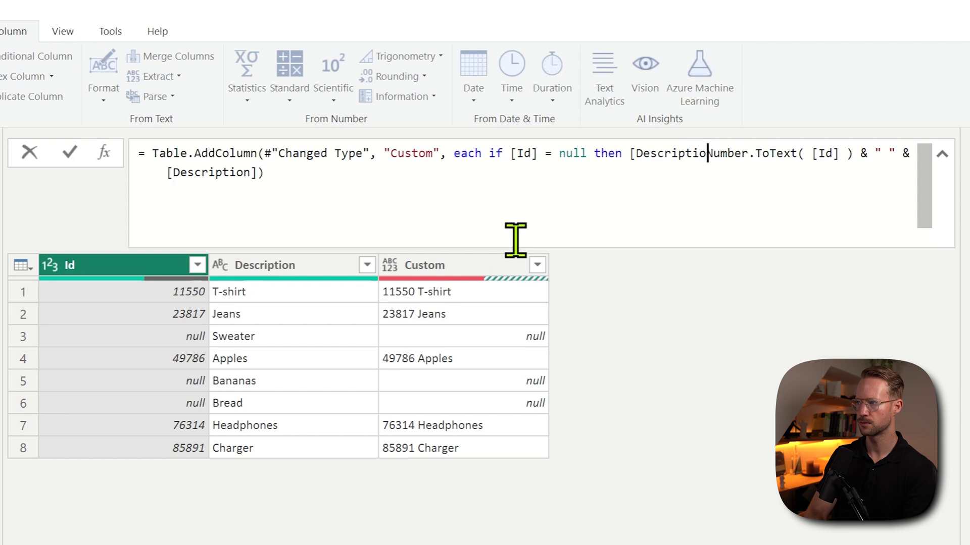
{"action": "key", "text": "Return"}
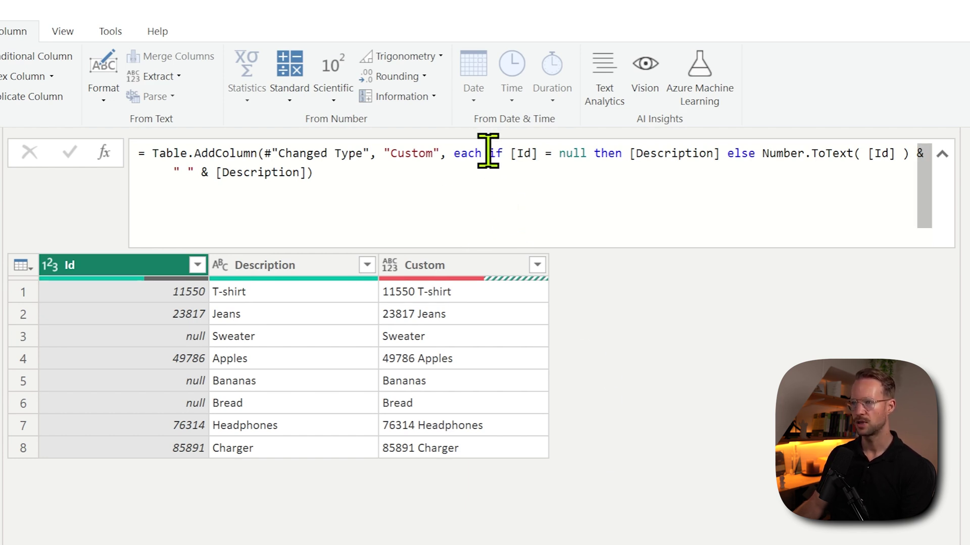
Replace the formula with Text.Combine({[Id], [Description]}) and add the missing closing bracket
{"action": "left_click_drag", "start_coordinate": [488, 152], "coordinate": [533, 234]}
{"action": "type", "text": "Tex"}
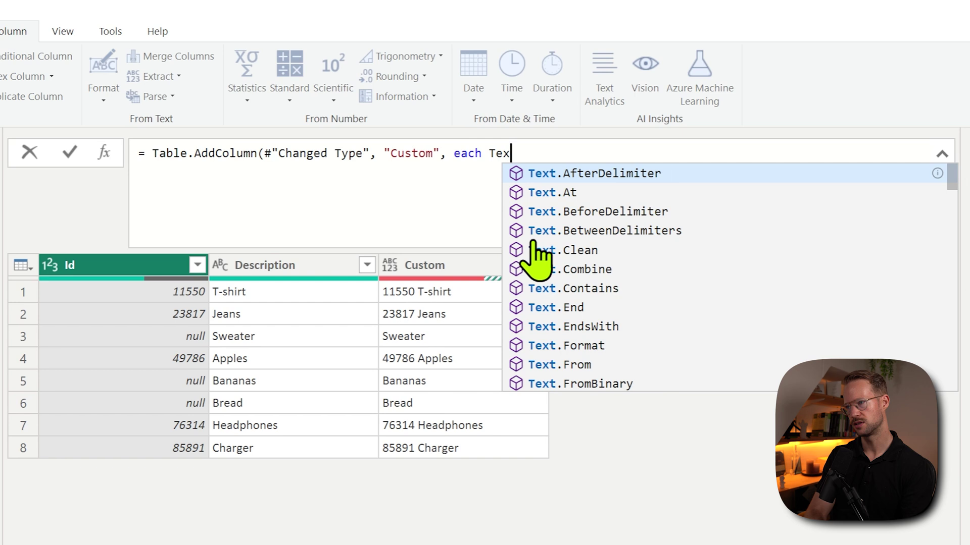
{"action": "type", "text": "t.Combine( "}
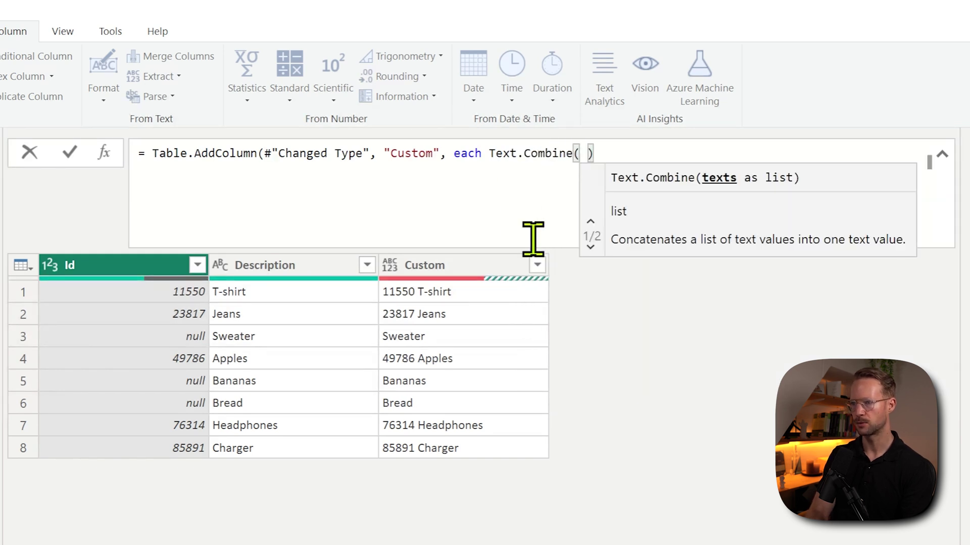
{"action": "type", "text": "{ [Id]"}
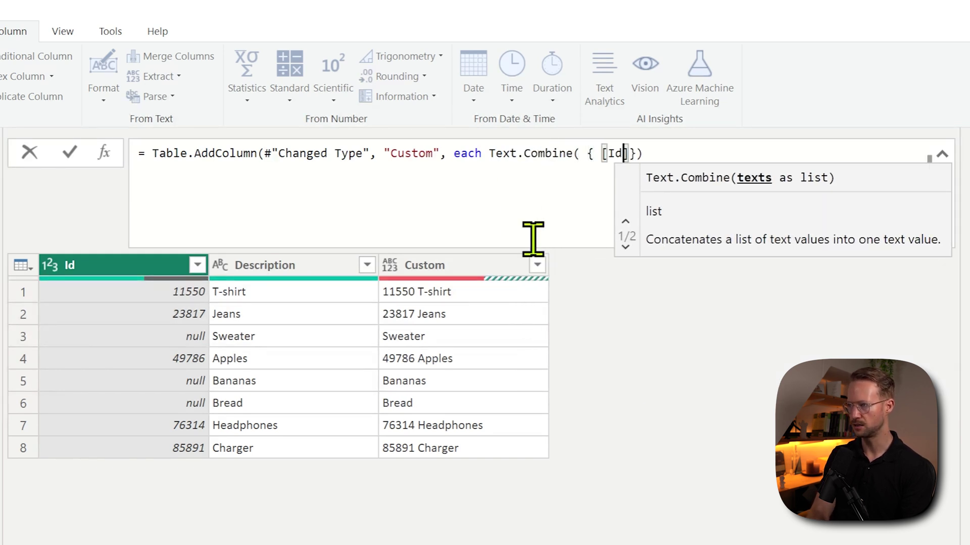
{"action": "type", "text": ", "}
{"action": "type", "text": "[Description"}
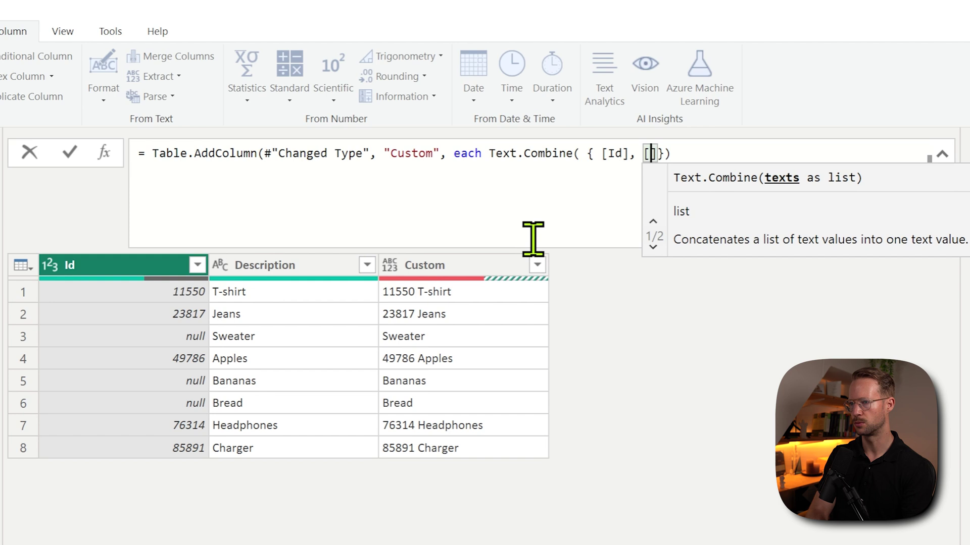
{"action": "type", "text": "] "}
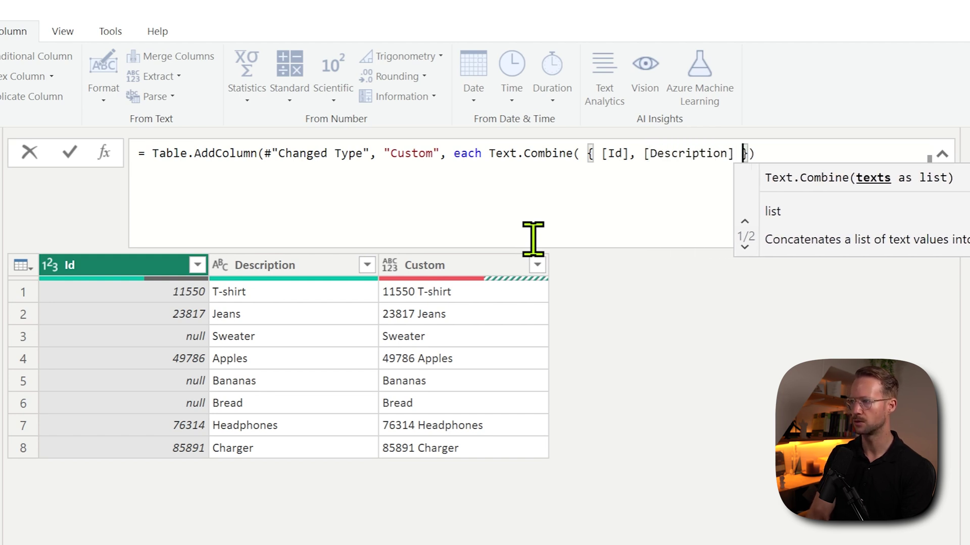
{"action": "type", "text": "}"}
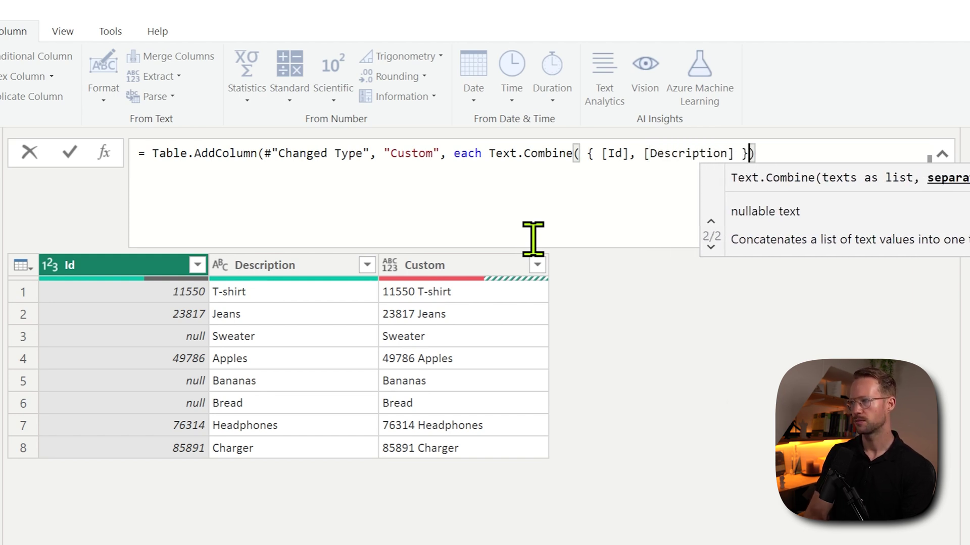
{"action": "key", "text": "Return"}
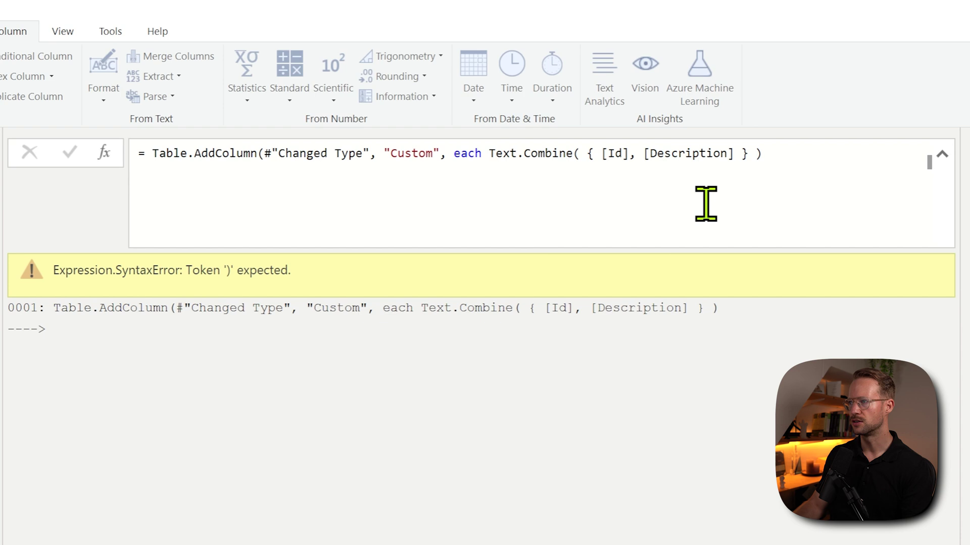
{"action": "left_click", "coordinate": [755, 154]}
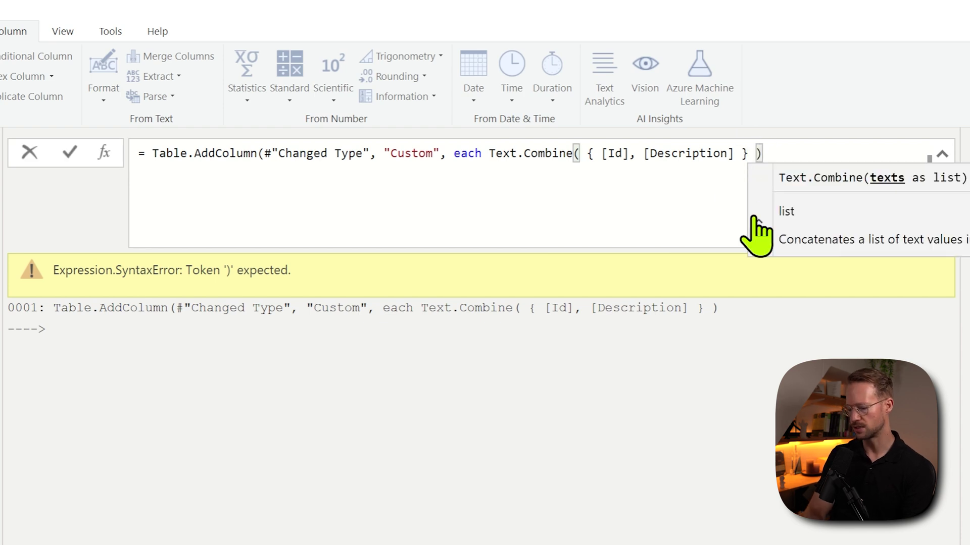
{"action": "key", "text": "End"}
{"action": "left_click", "coordinate": [743, 385]}
{"action": "left_click", "coordinate": [832, 157]}
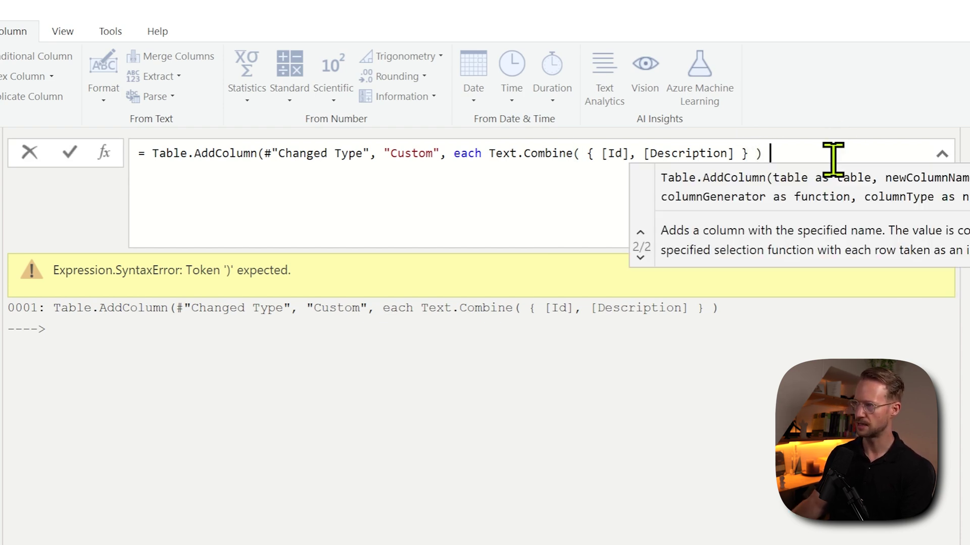
{"action": "type", "text": ")"}
{"action": "key", "text": "Return"}
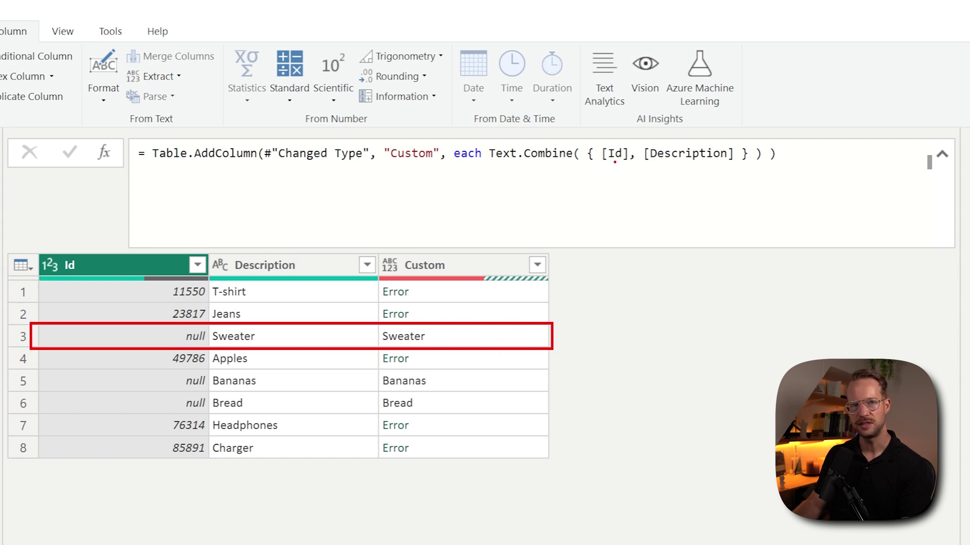
Wrap the [Id] reference in Text.From() so Id is converted to text
{"action": "left_click", "coordinate": [599, 153]}
{"action": "type", "text": "Text"}
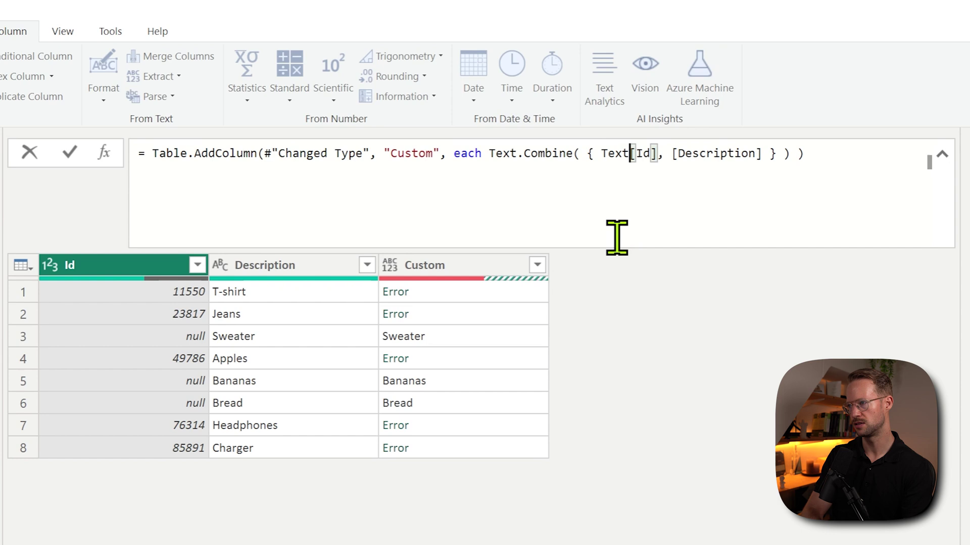
{"action": "type", "text": ".From("}
{"action": "key", "text": "Right"}
{"action": "type", "text": ")"}
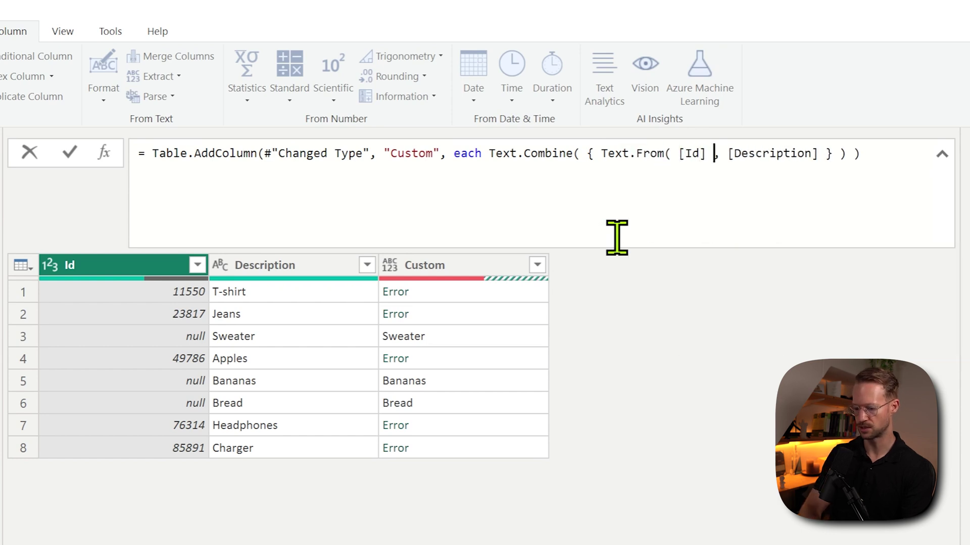
{"action": "key", "text": "Return"}
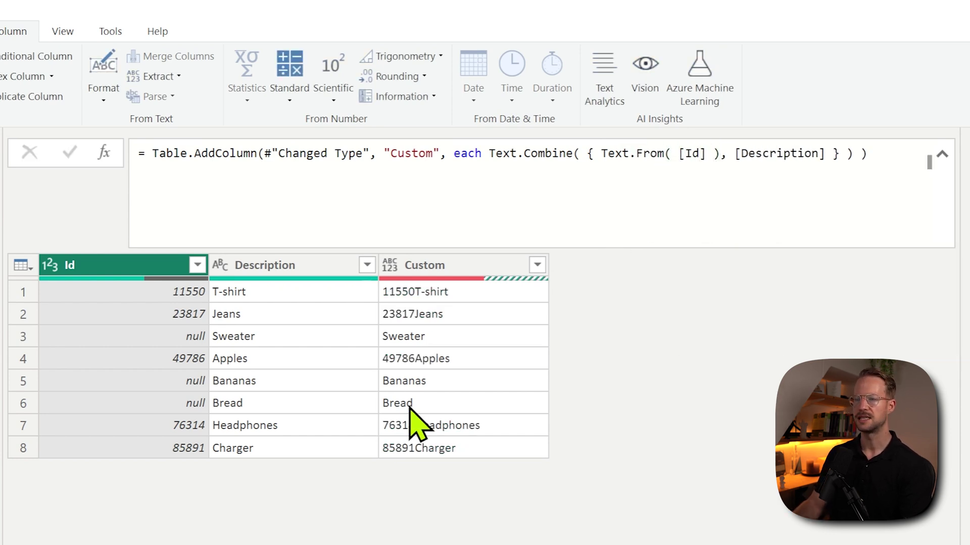
Add " " as the Text.Combine separator so Id and Description join with a space
{"action": "left_click", "coordinate": [848, 153]}
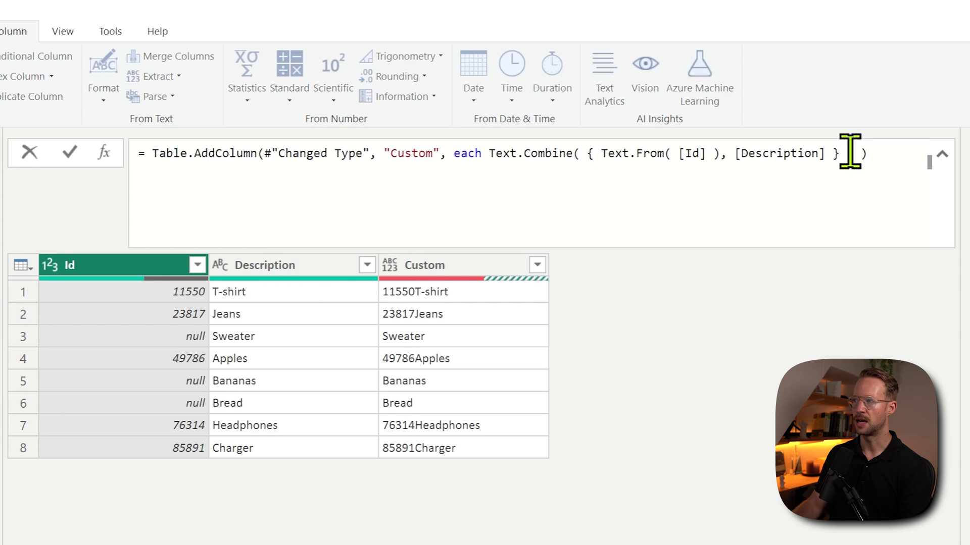
{"action": "key", "text": "BackSpace"}
{"action": "type", "text": ", \" \""}
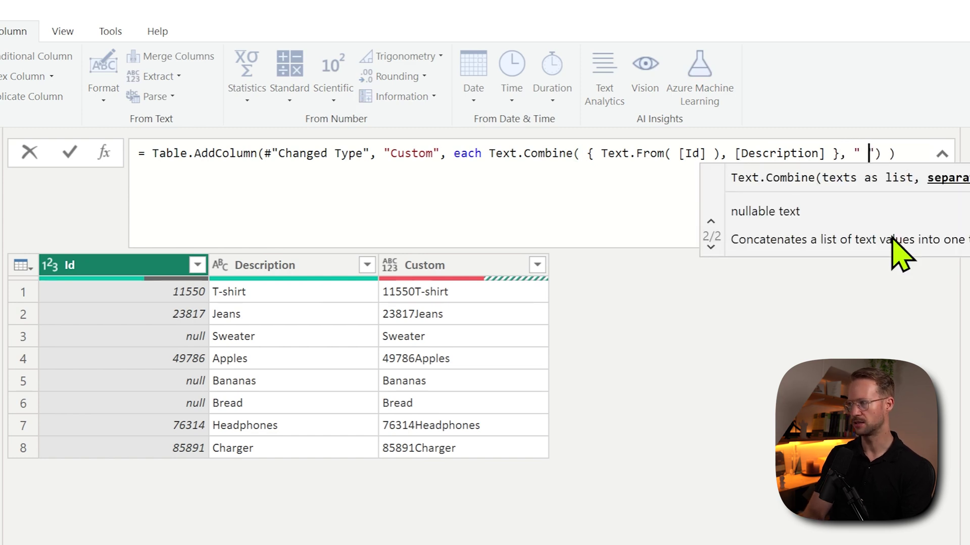
{"action": "key", "text": "Return"}
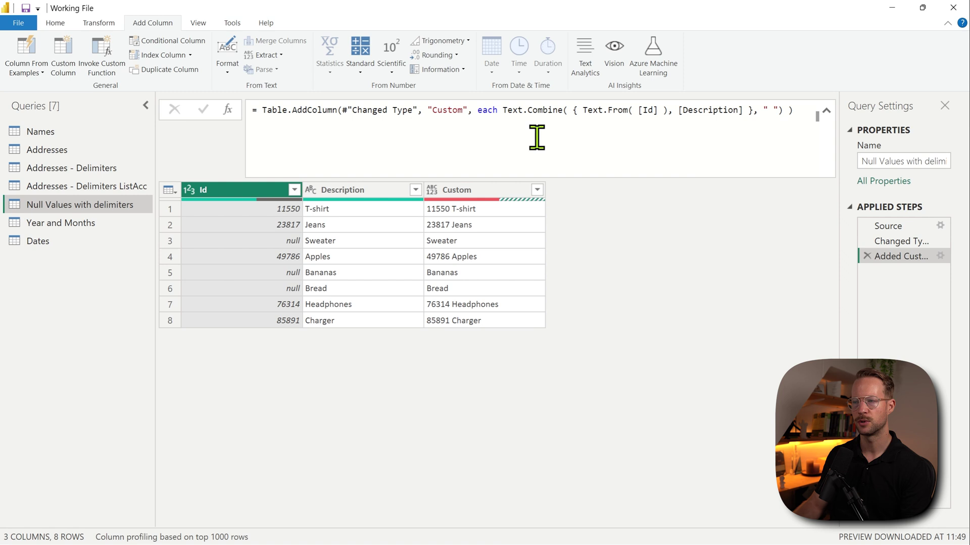
Delete the Added Custom step and select the Id and Description columns together
{"action": "left_click", "coordinate": [866, 256]}
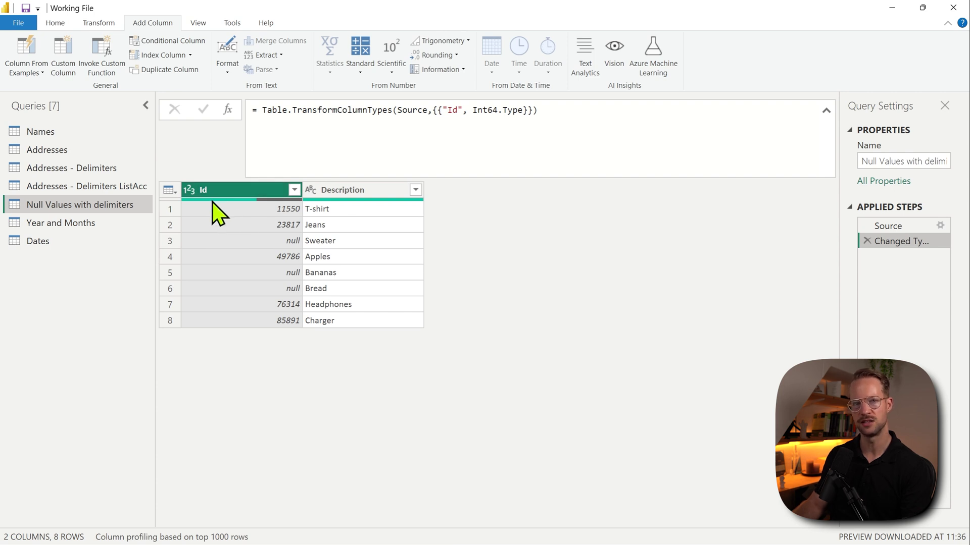
{"action": "mouse_move", "coordinate": [213, 200]}
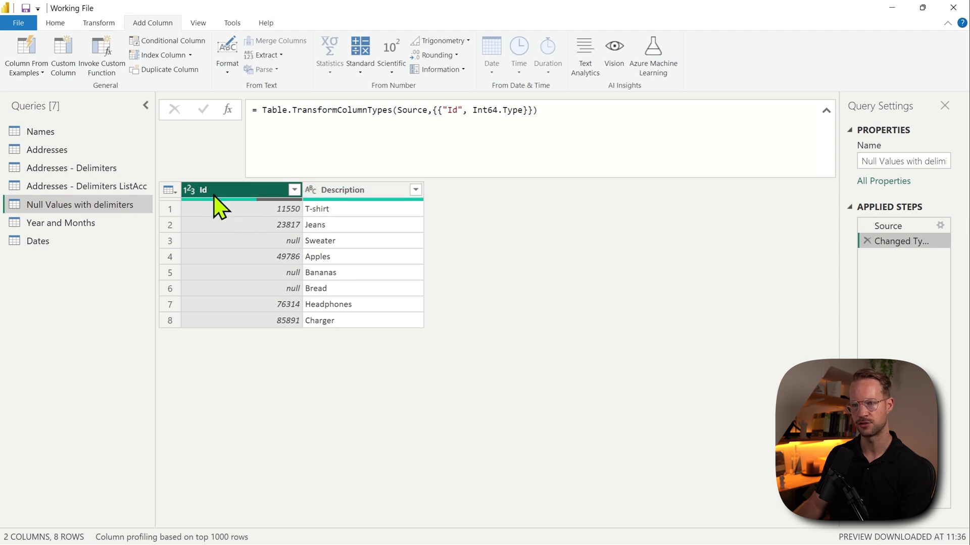
{"action": "left_click", "coordinate": [380, 190], "text": "ctrl"}
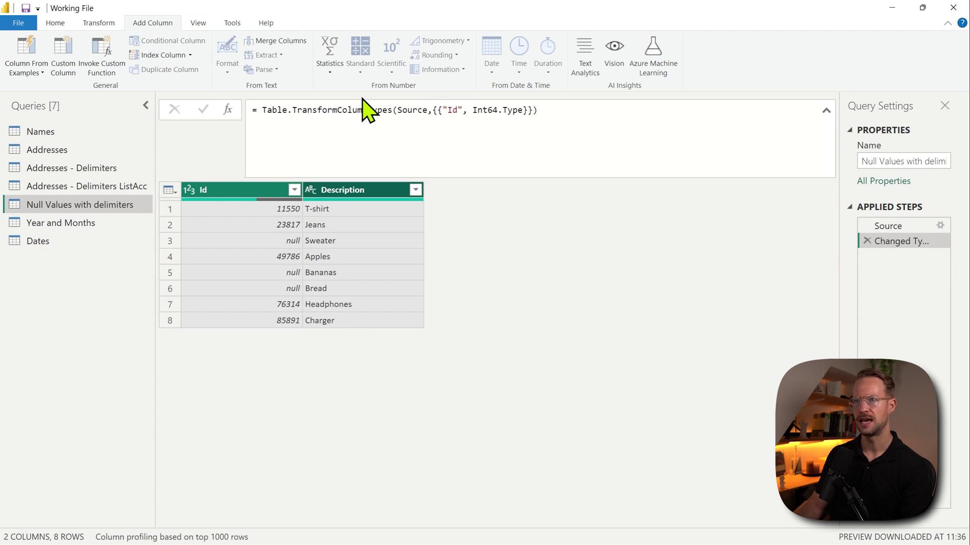
In Merge Columns, choose a Space separator and name the new column CombinedText
{"action": "left_click", "coordinate": [276, 42]}
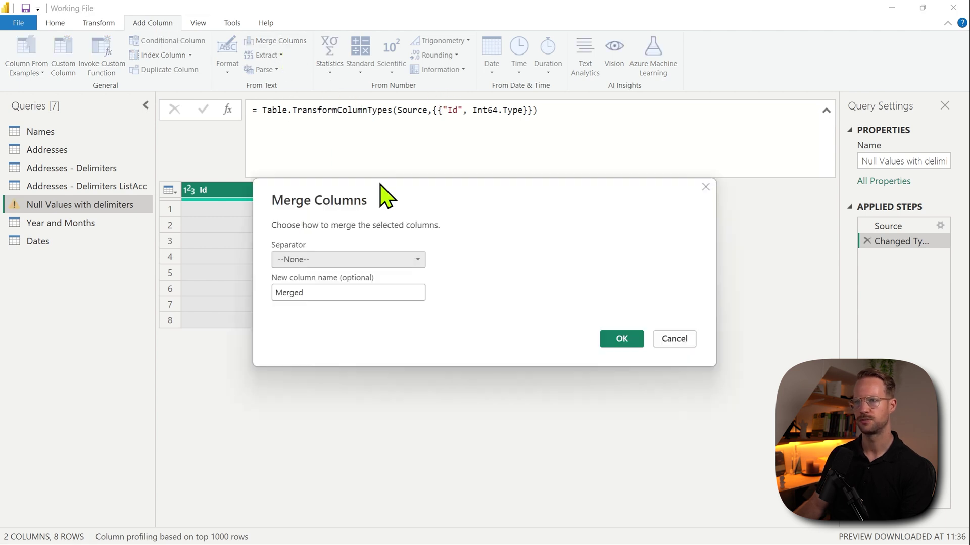
{"action": "left_click_drag", "start_coordinate": [366, 197], "coordinate": [565, 237]}
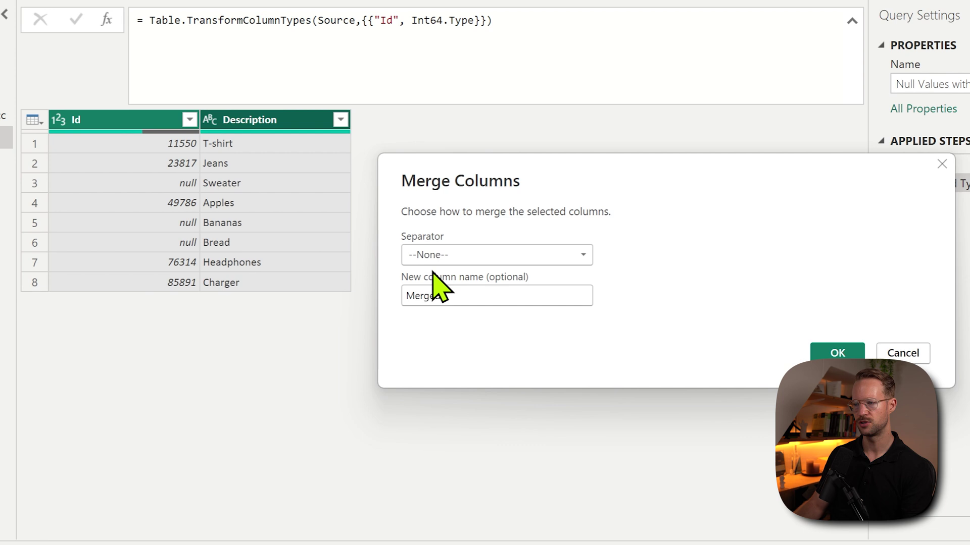
{"action": "left_click", "coordinate": [459, 269]}
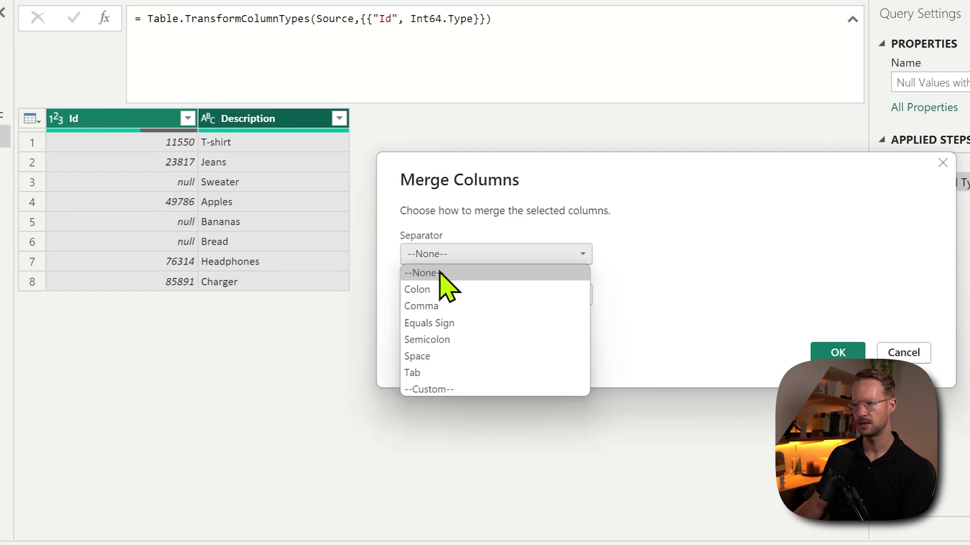
{"action": "left_click", "coordinate": [423, 357]}
{"action": "left_click_drag", "start_coordinate": [448, 295], "coordinate": [399, 306]}
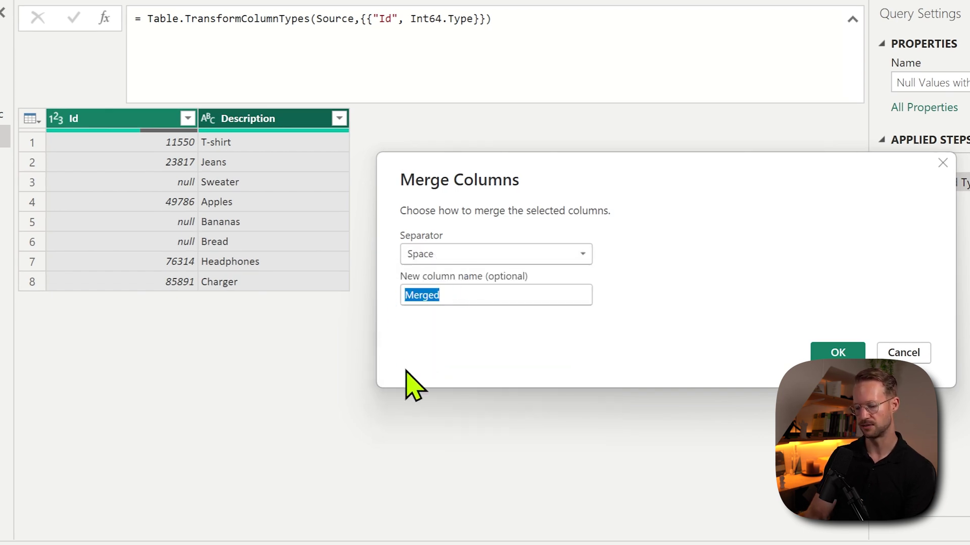
{"action": "type", "text": "CombinedText"}
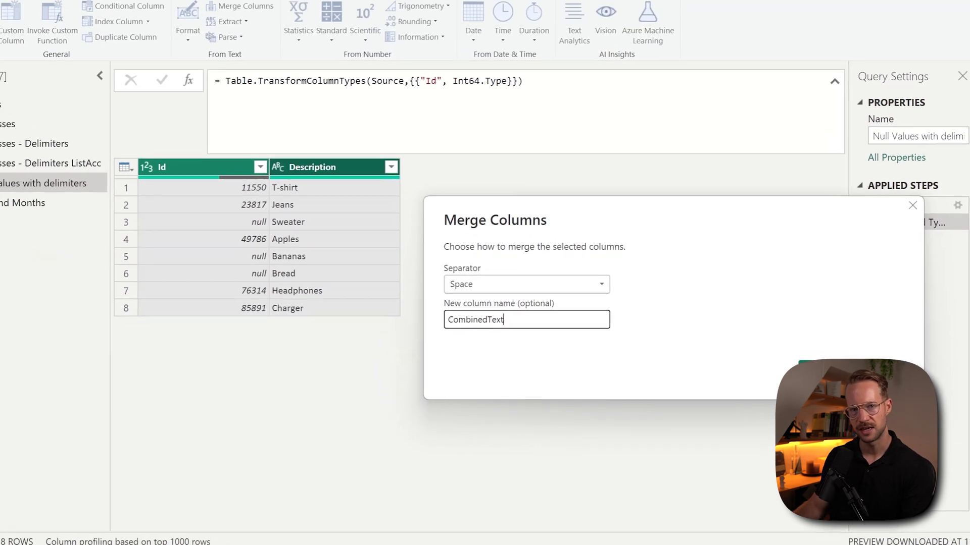
Create the CombinedText merge, put Text.Combine on its own formula line, then open Year and Months
{"action": "left_click", "coordinate": [824, 387]}
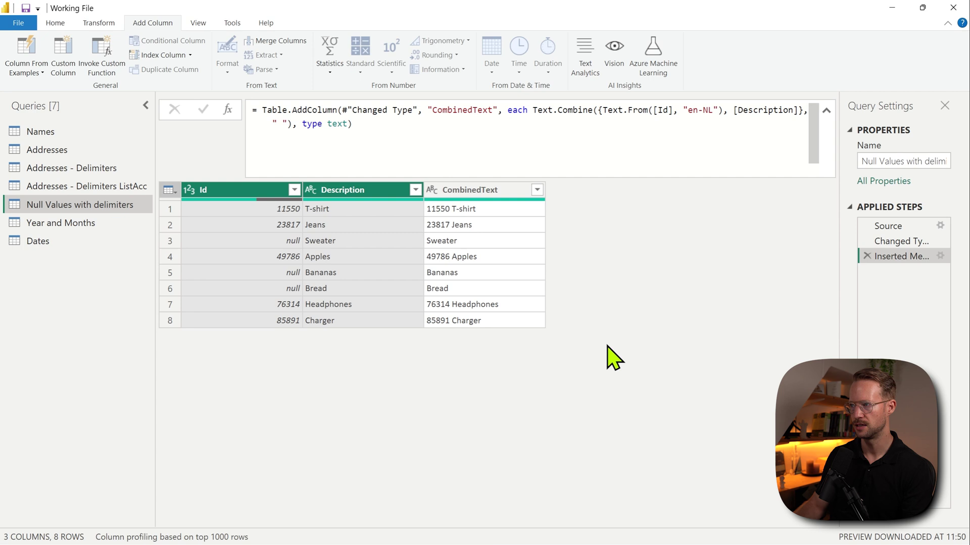
{"action": "left_click", "coordinate": [532, 111]}
{"action": "key", "text": "shift+Return"}
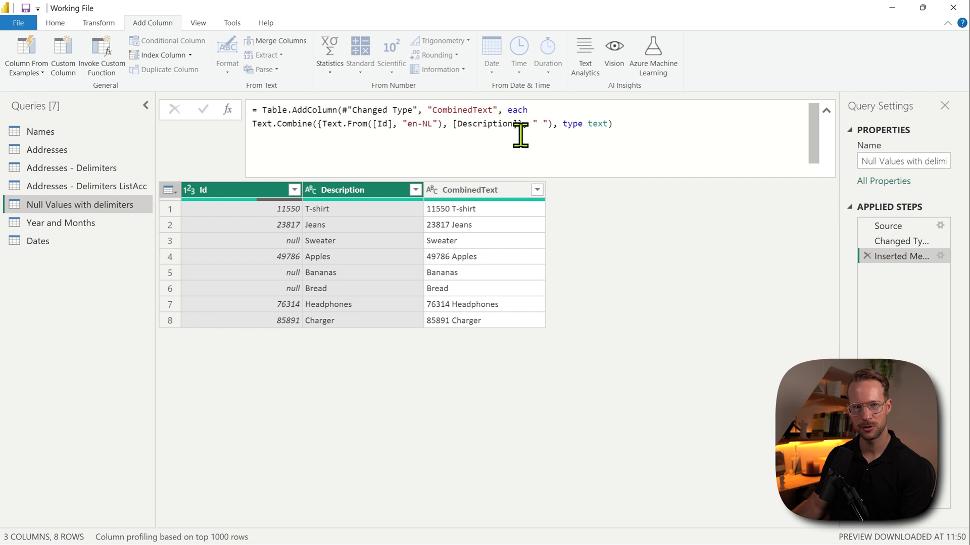
{"action": "left_click", "coordinate": [113, 226]}
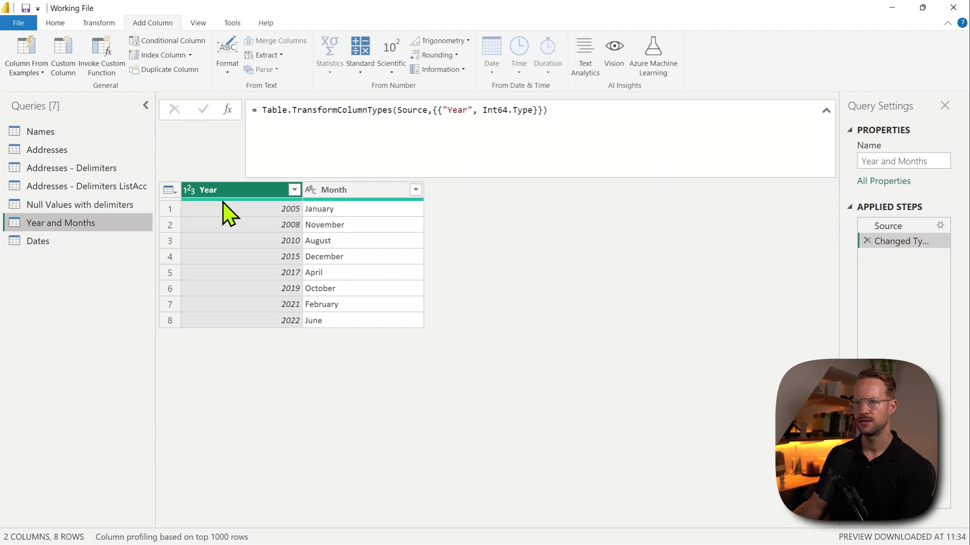
Open the Dates query and delete its Added Custom step that built Event + Date
{"action": "left_click", "coordinate": [82, 205]}
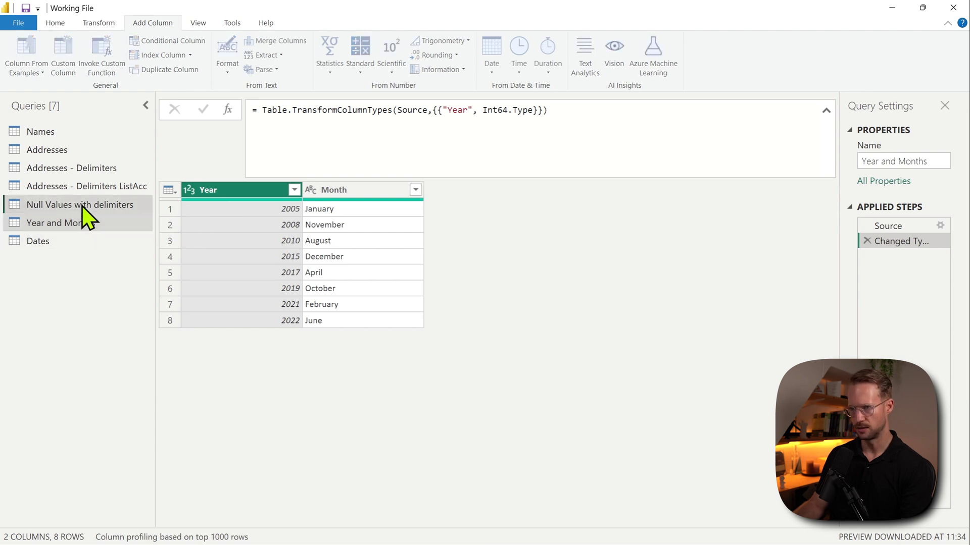
{"action": "left_click", "coordinate": [88, 223]}
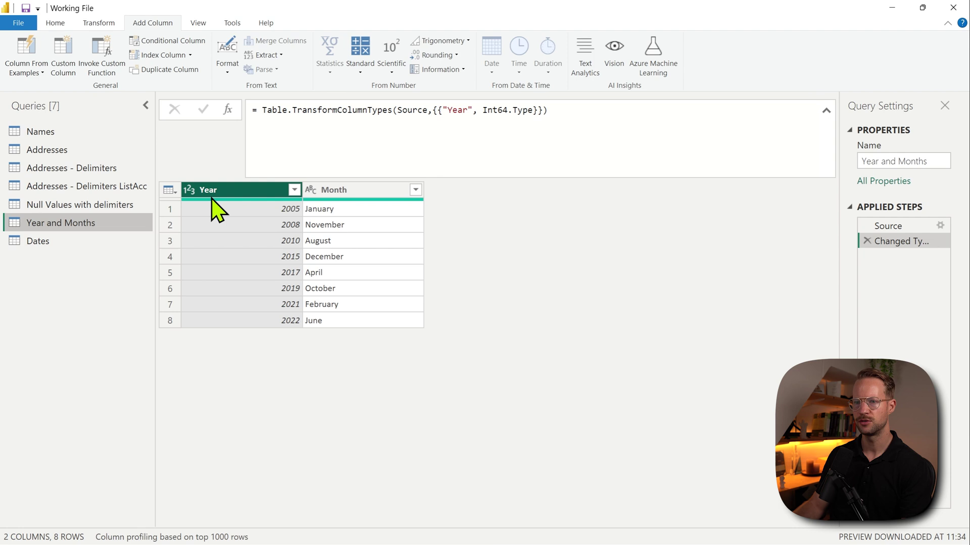
{"action": "left_click", "coordinate": [54, 242]}
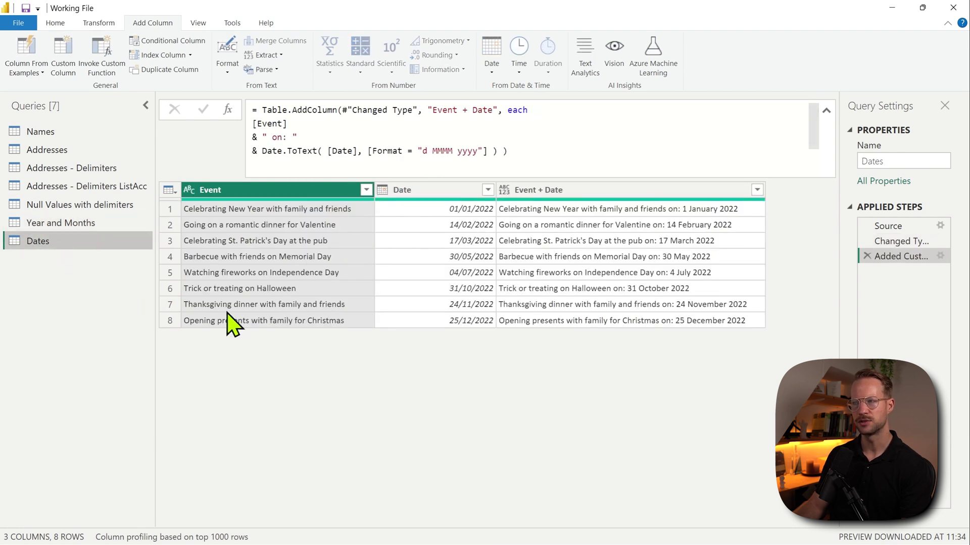
{"action": "left_click", "coordinate": [866, 256]}
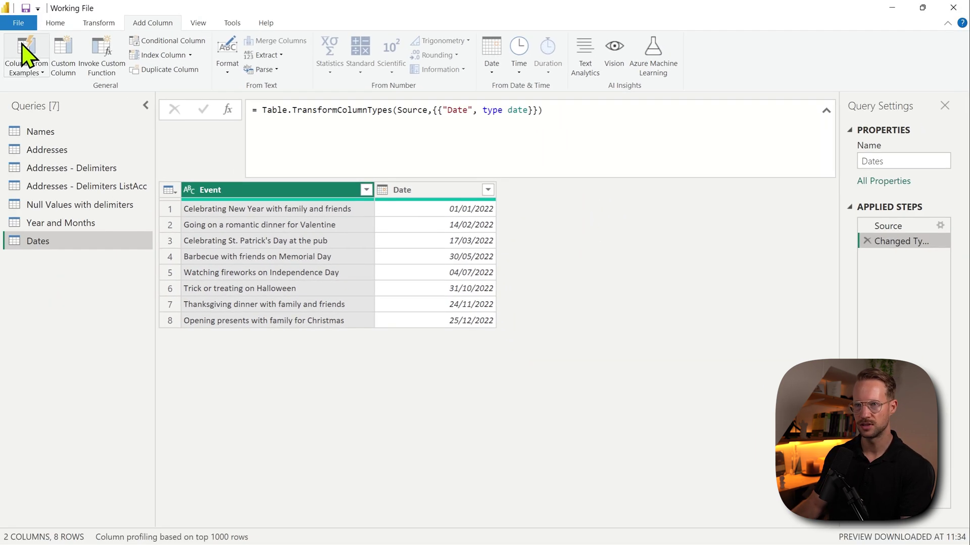
Add a Custom column with the formula [Event] & Text.From([Date])
{"action": "left_click", "coordinate": [65, 70]}
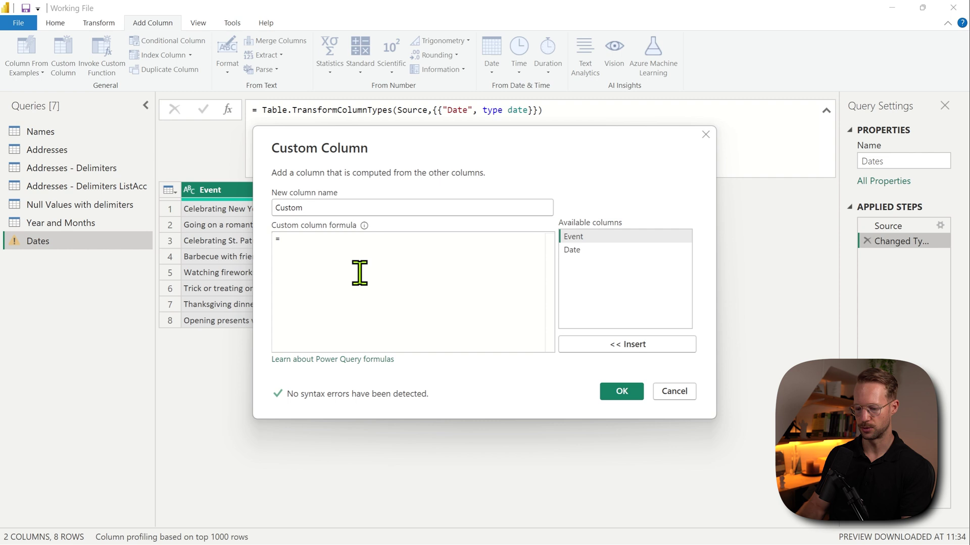
{"action": "type", "text": "T"}
{"action": "key", "text": "BackSpace"}
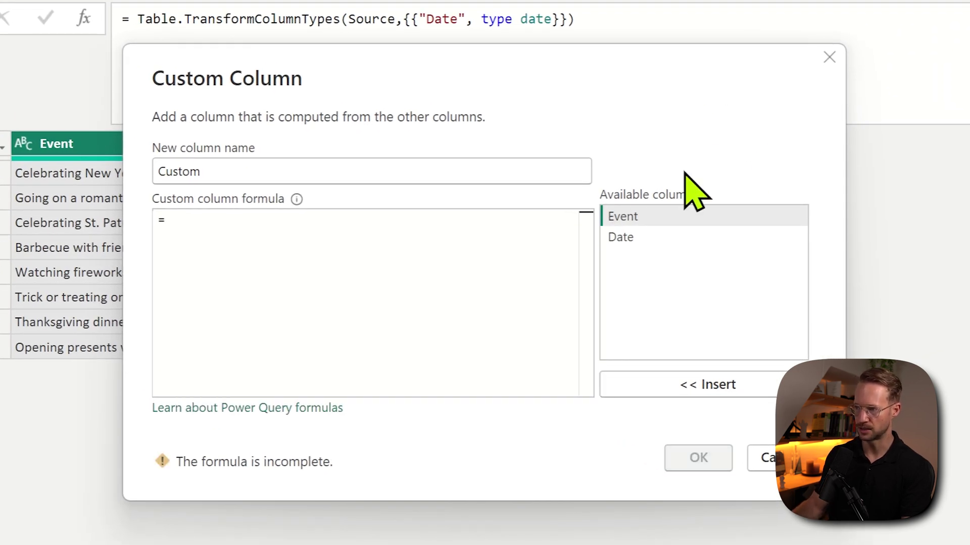
{"action": "double_click", "coordinate": [636, 217]}
{"action": "type", "text": "&"}
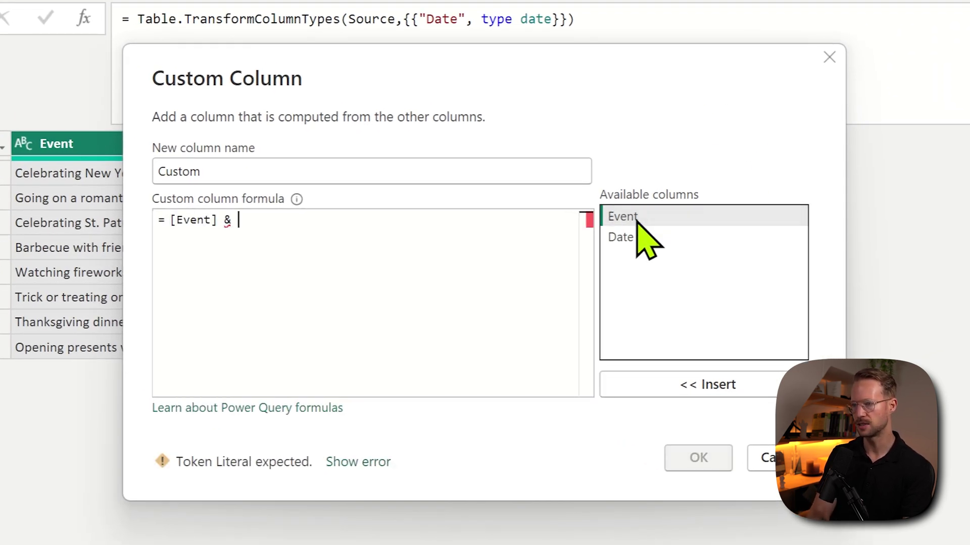
{"action": "type", "text": " Text.From( "}
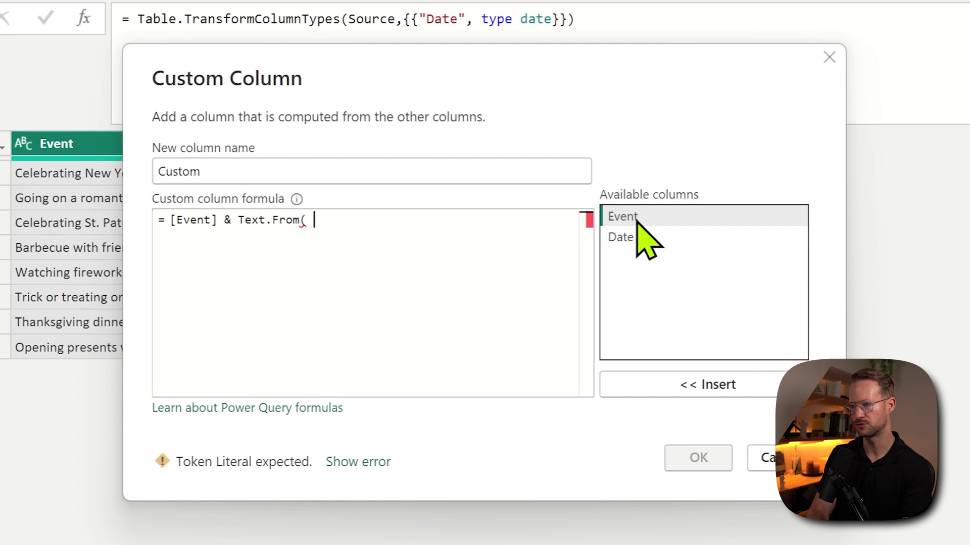
{"action": "type", "text": "[Date] )"}
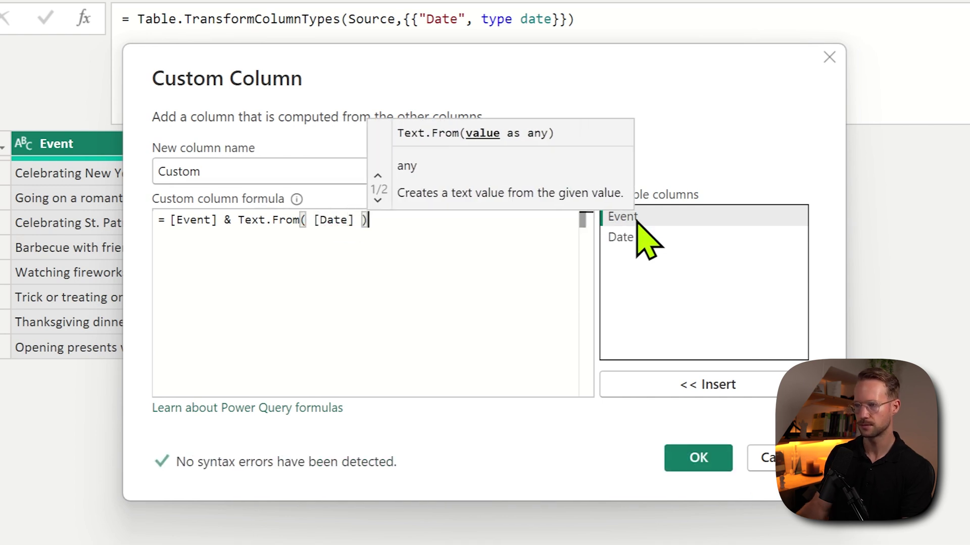
{"action": "left_click", "coordinate": [679, 459]}
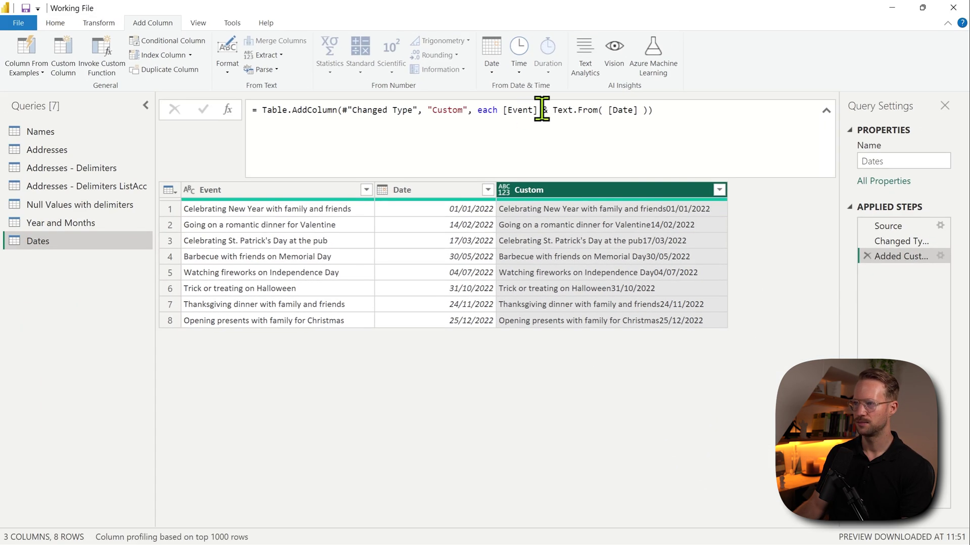
Insert " " & after the first ampersand so Event and Date are space-separated
{"action": "left_click", "coordinate": [583, 19]}
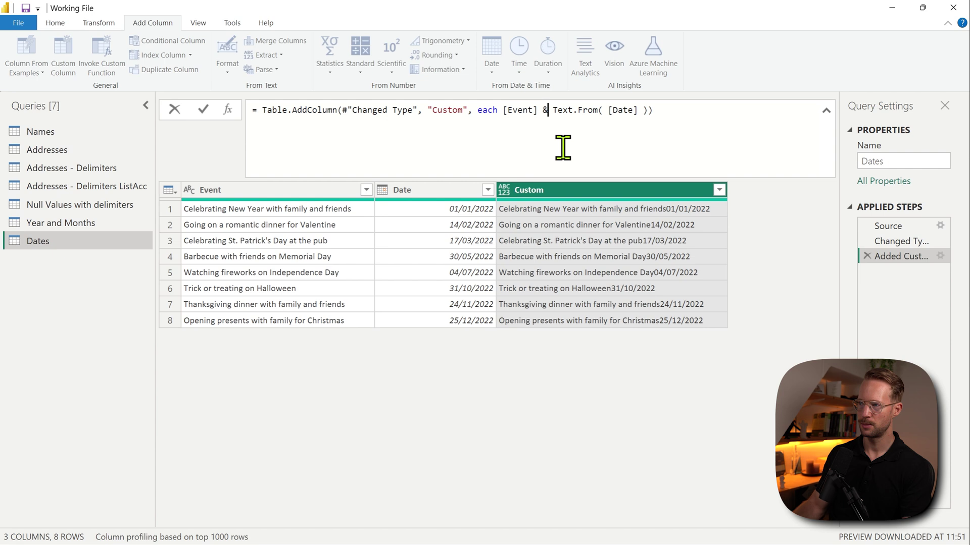
{"action": "type", "text": "\" \""}
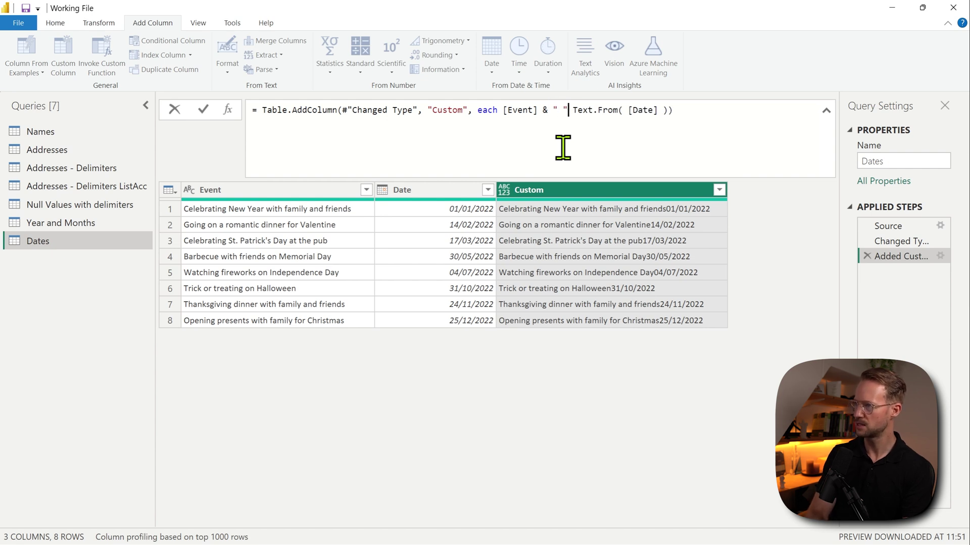
{"action": "type", "text": " &"}
{"action": "key", "text": "Return"}
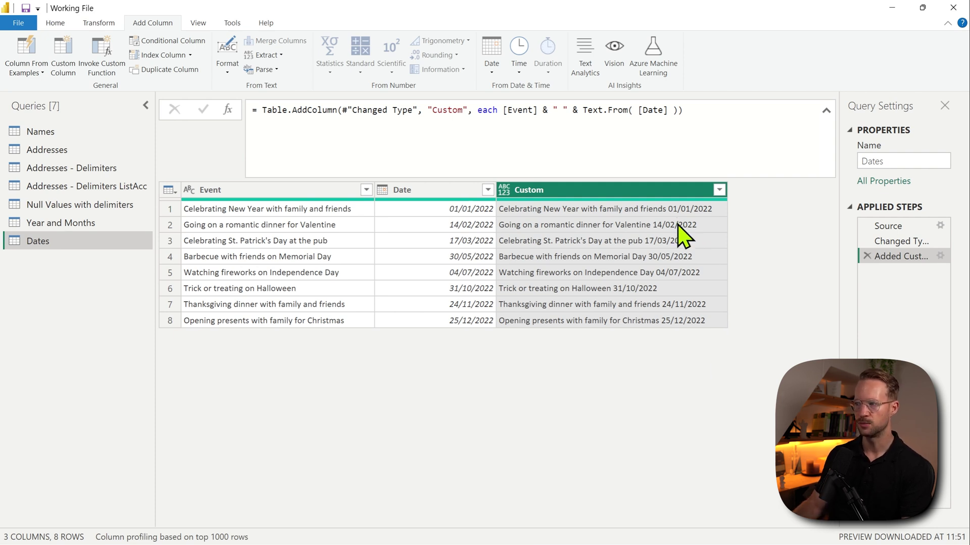
Find the Date.ToText page on powerquery.how and review its date format strings table
{"action": "key", "text": "alt+Tab"}
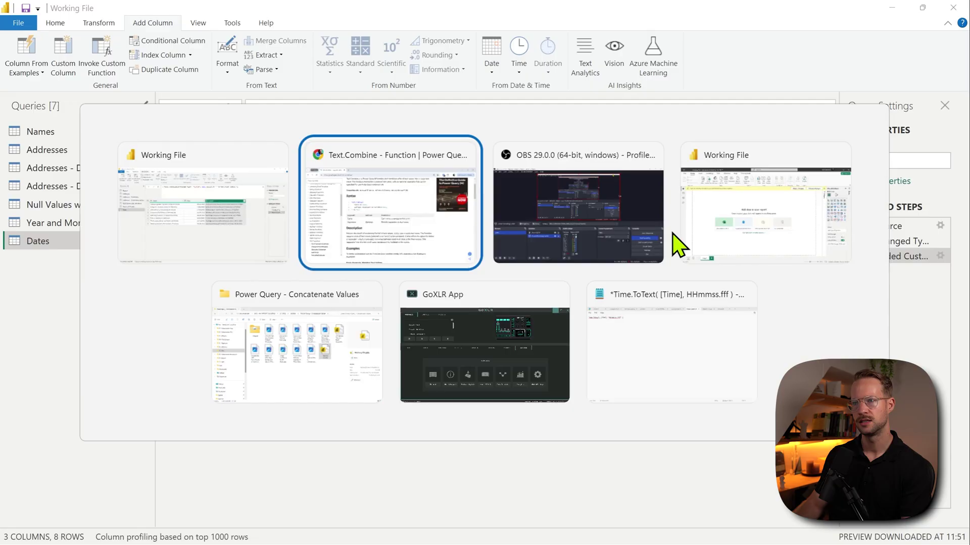
{"action": "left_click", "coordinate": [136, 75]}
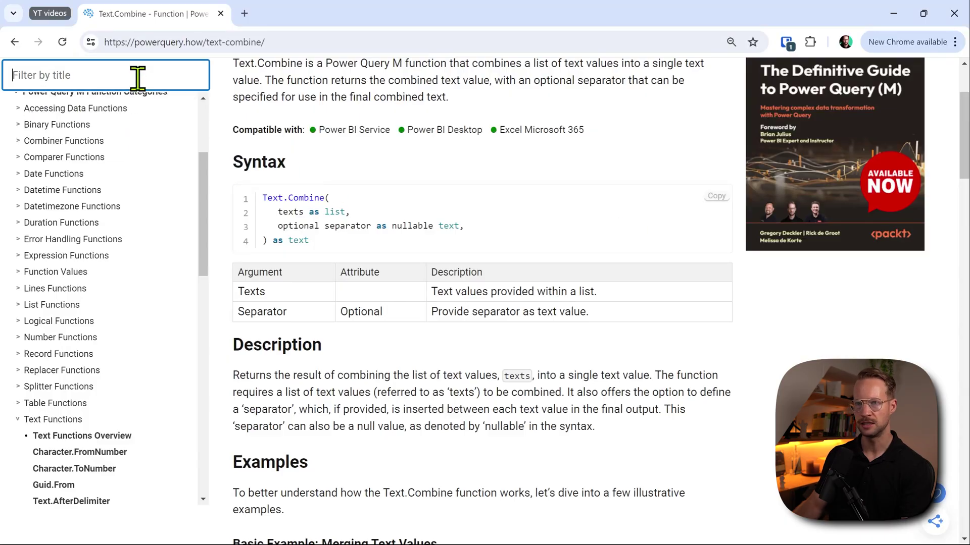
{"action": "type", "text": "Date.To"}
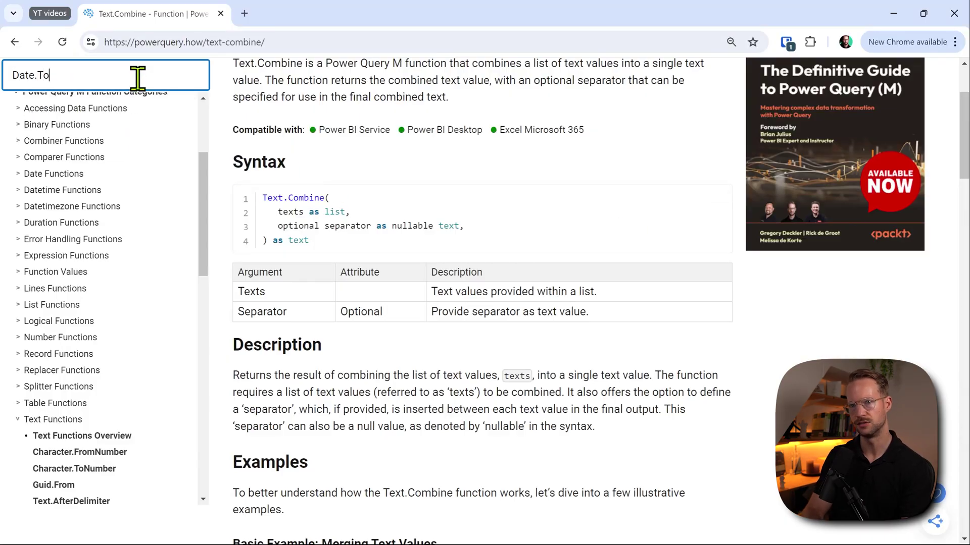
{"action": "type", "text": "T"}
{"action": "left_click", "coordinate": [96, 105]}
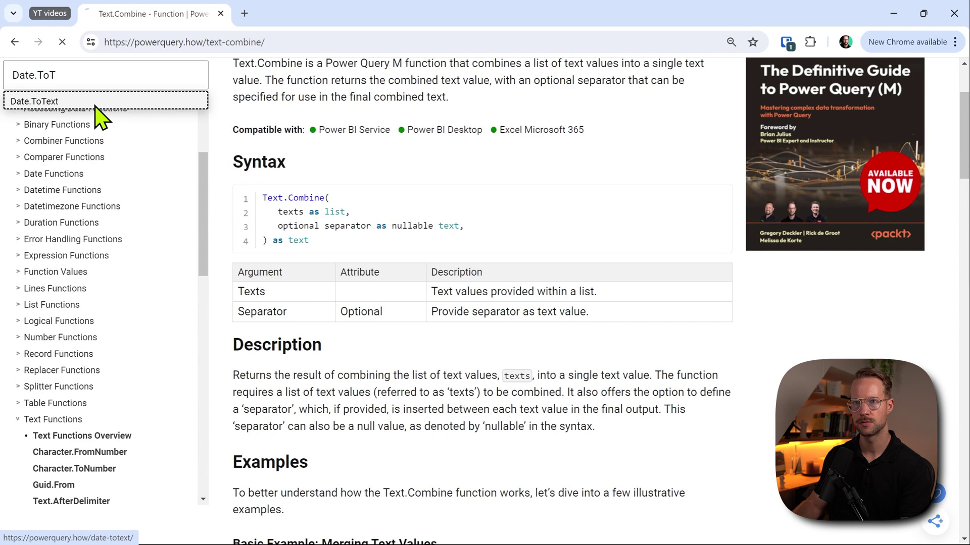
{"action": "scroll", "coordinate": [394, 232], "scroll_direction": "down", "scroll_amount": 15}
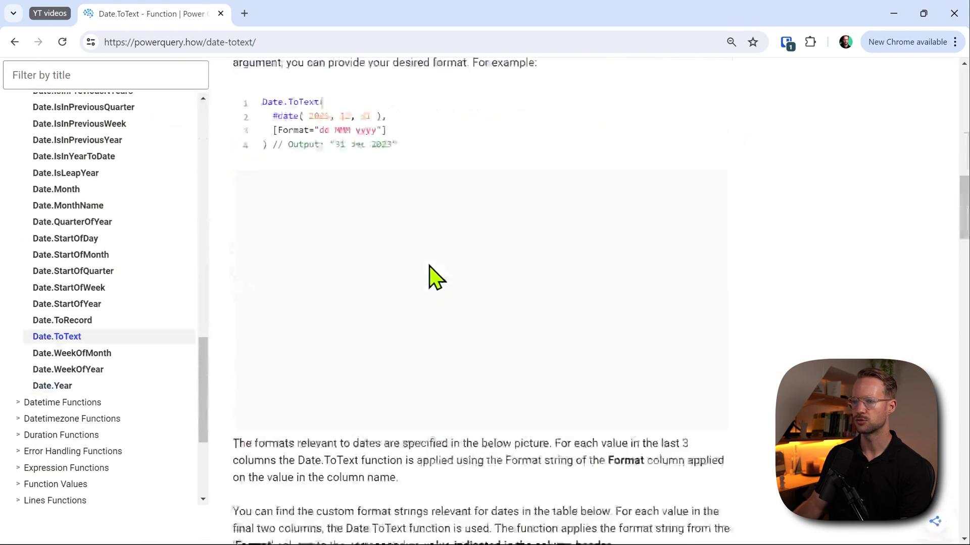
{"action": "scroll", "coordinate": [434, 277], "scroll_direction": "down", "scroll_amount": 9}
{"action": "scroll", "coordinate": [433, 273], "scroll_direction": "up", "scroll_amount": 2}
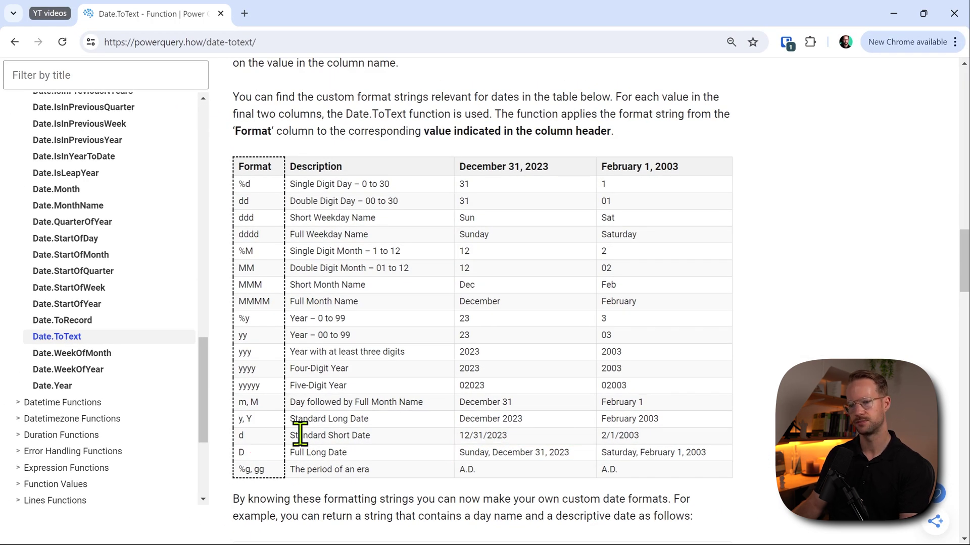
{"action": "key", "text": "alt+Tab"}
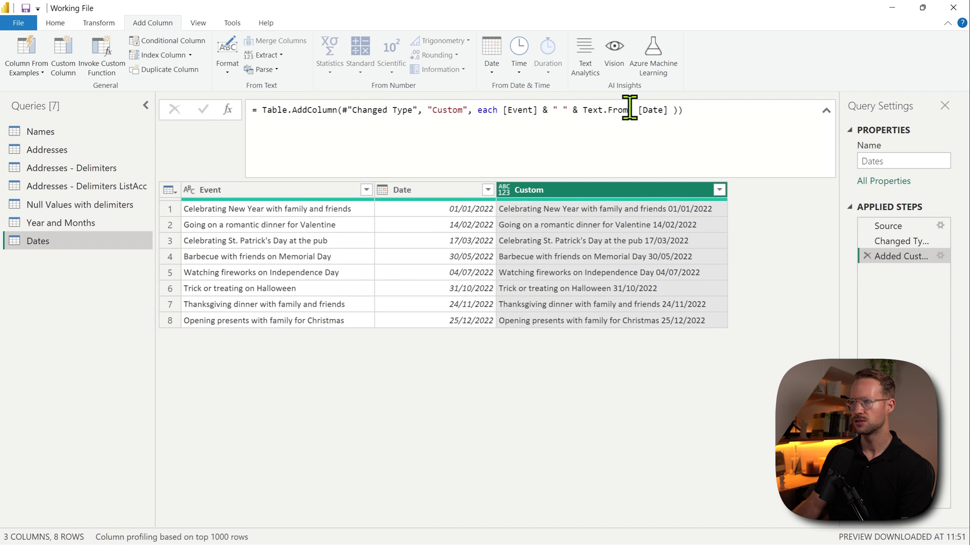
Change the formula to Date.ToText([Date], "D") for long dates and widen the Custom column
{"action": "left_click_drag", "start_coordinate": [634, 110], "coordinate": [583, 110]}
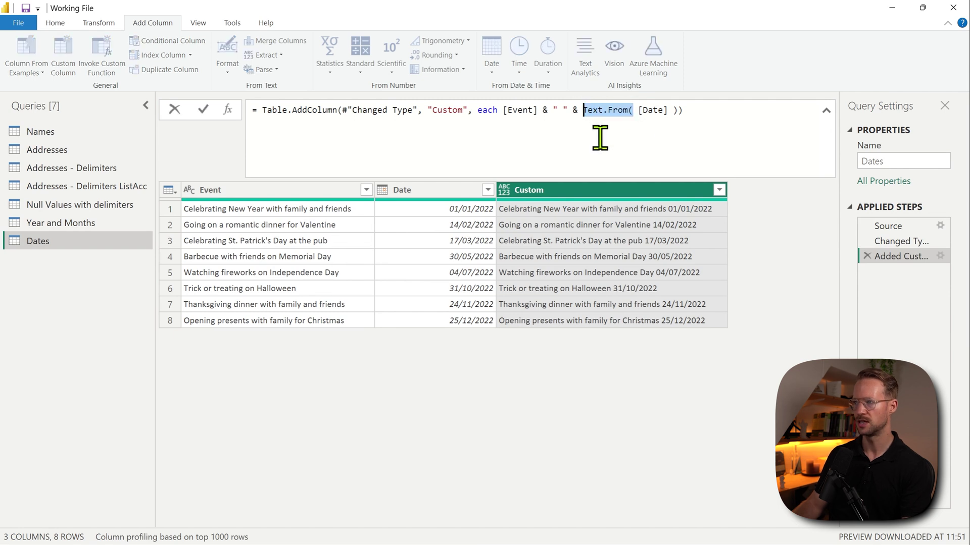
{"action": "type", "text": "Date.ToText("}
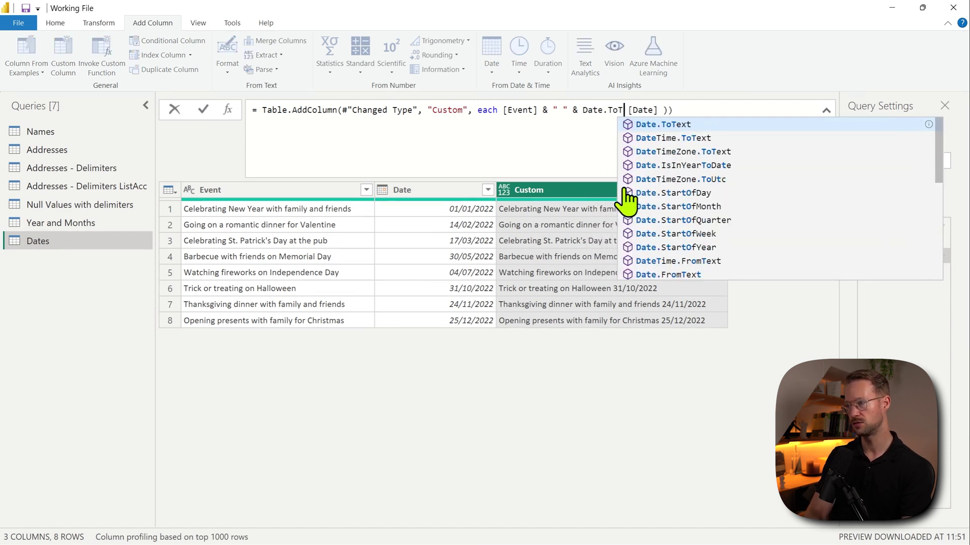
{"action": "key", "text": "Delete"}
{"action": "key", "text": "Right"}
{"action": "key", "text": "Right"}
{"action": "key", "text": "Right"}
{"action": "key", "text": "Right"}
{"action": "key", "text": "Right"}
{"action": "key", "text": "Right"}
{"action": "key", "text": "Right"}
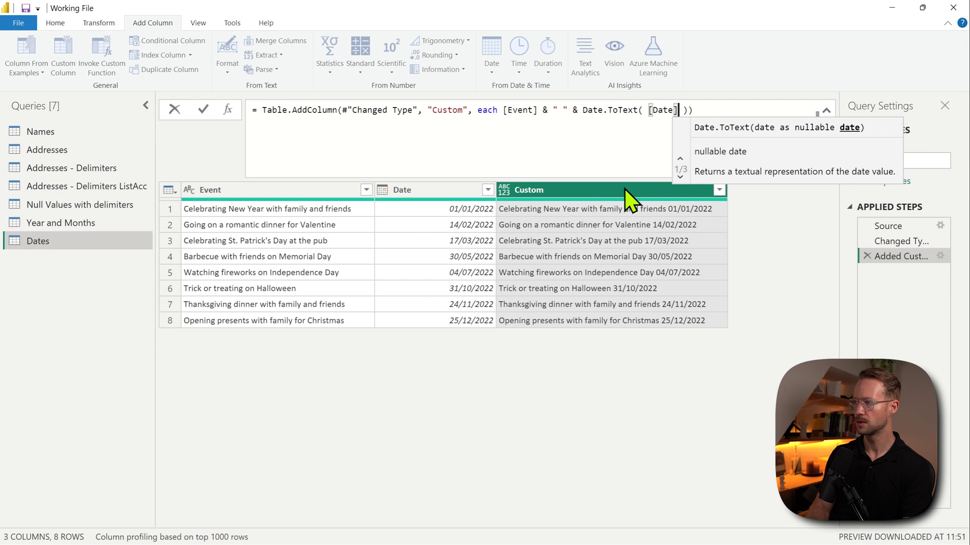
{"action": "type", "text": ", "}
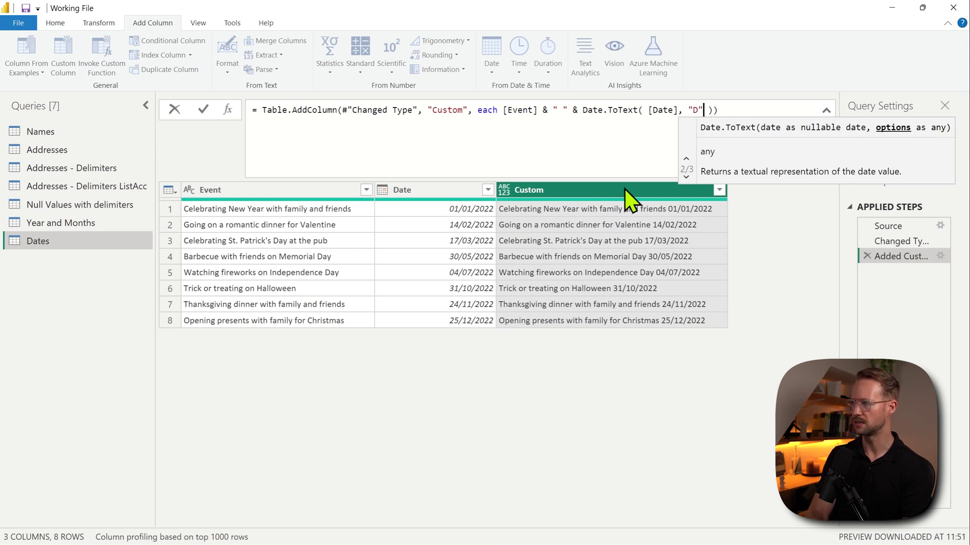
{"action": "type", "text": "\"D\""}
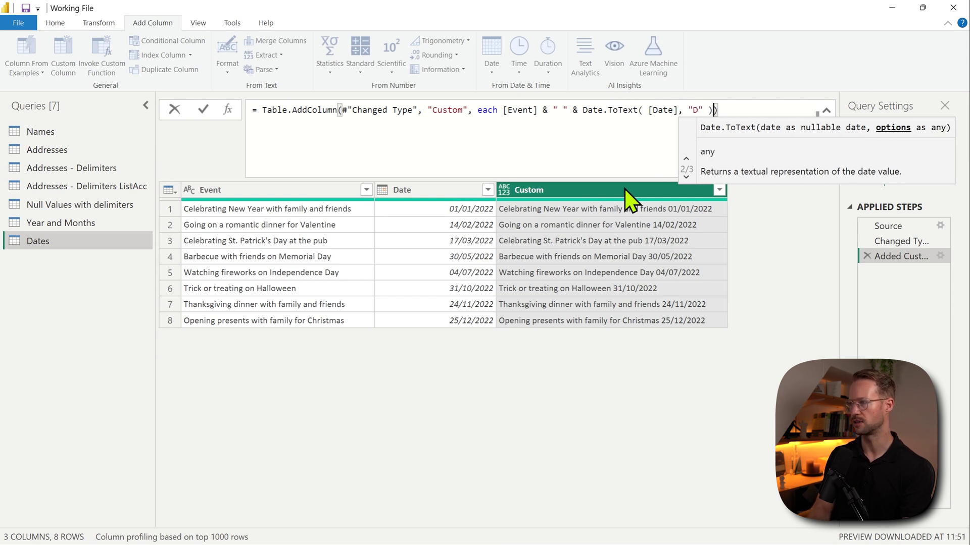
{"action": "key", "text": "Right"}
{"action": "key", "text": "Right"}
{"action": "key", "text": "Return"}
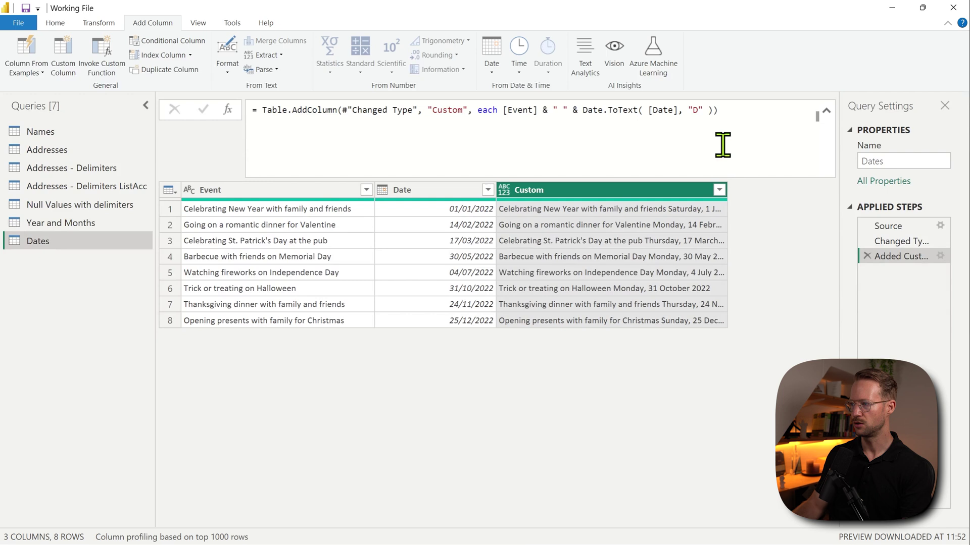
{"action": "left_click_drag", "start_coordinate": [726, 189], "coordinate": [793, 217]}
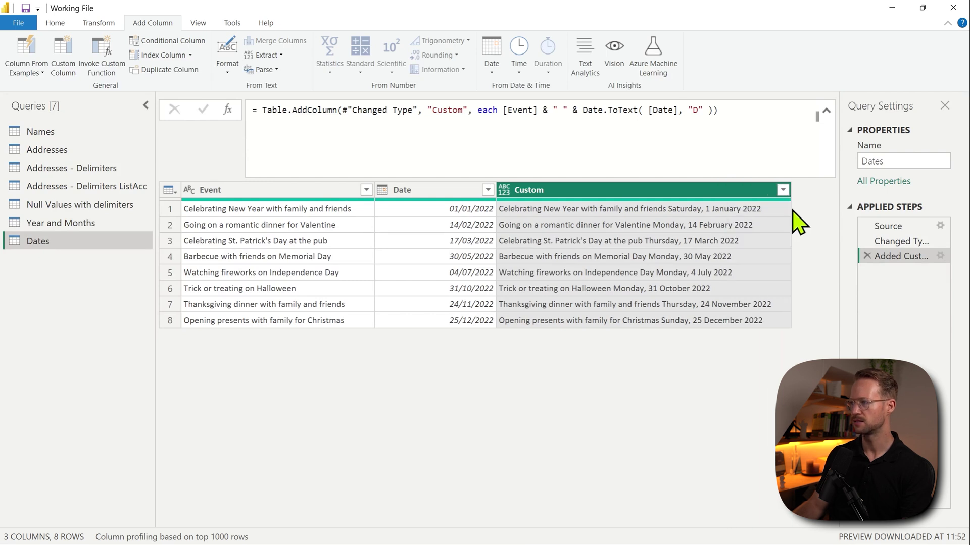